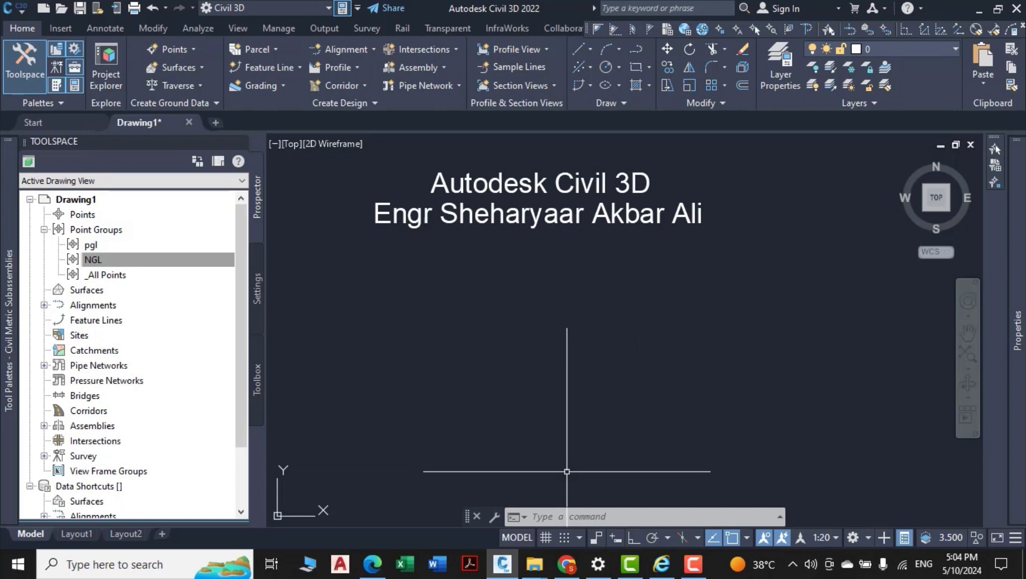
Draw a rectangle in the empty area below the title text
{"action": "type", "text": "REC"}
{"action": "key", "text": "Return"}
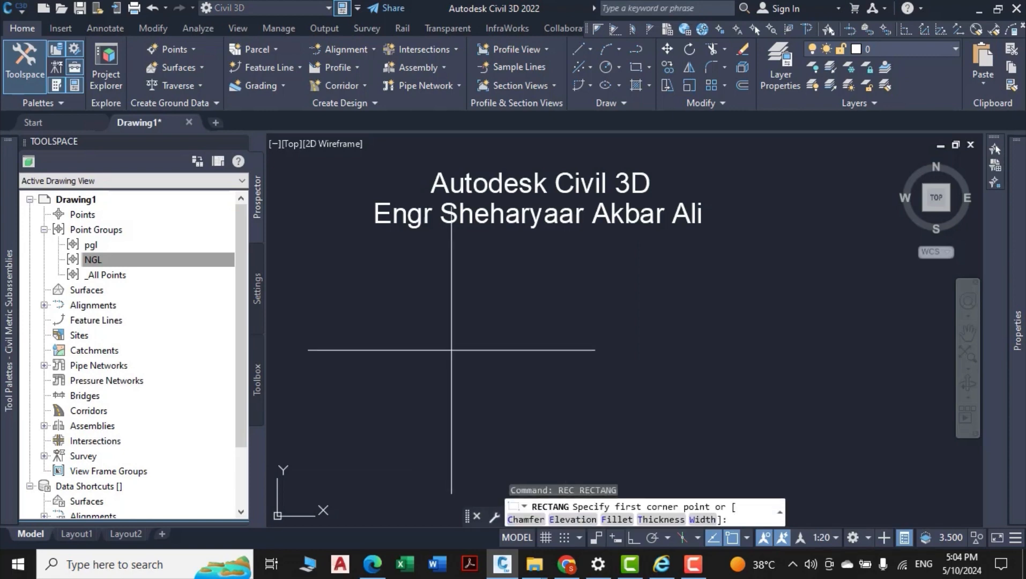
{"action": "left_click", "coordinate": [429, 303]}
{"action": "left_click", "coordinate": [640, 418]}
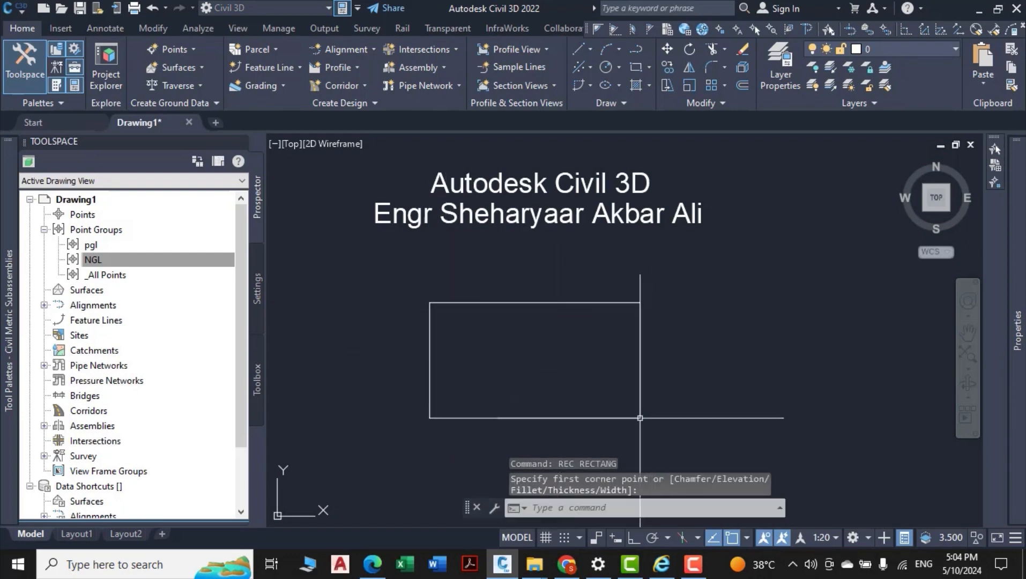
{"action": "left_click", "coordinate": [640, 418]}
{"action": "key", "text": "Escape"}
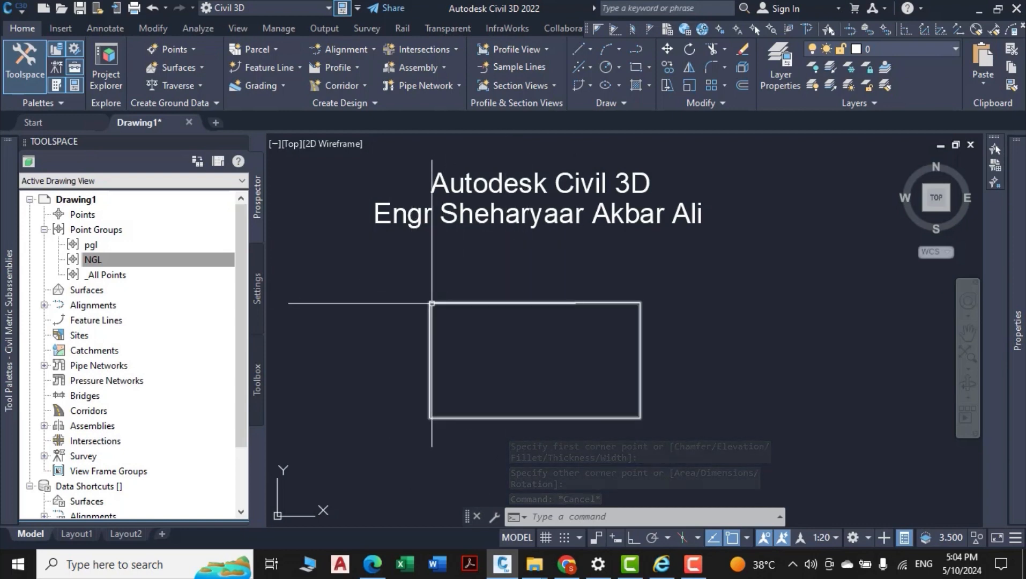
Offset the rectangle inward by a short distance picked between two points to create a smaller concentric rectangle
{"action": "type", "text": "o"}
{"action": "key", "text": "Return"}
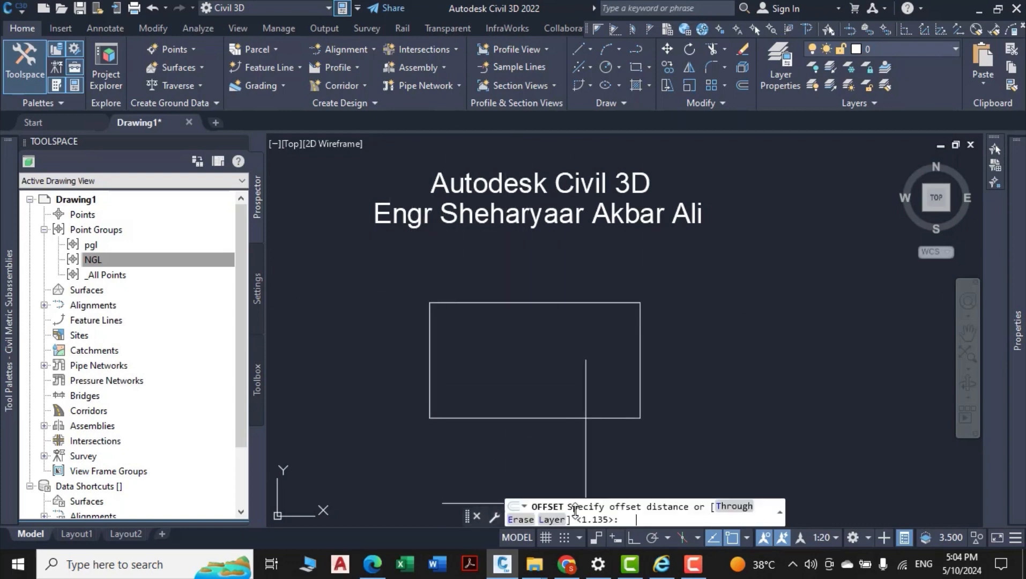
{"action": "left_click", "coordinate": [545, 417]}
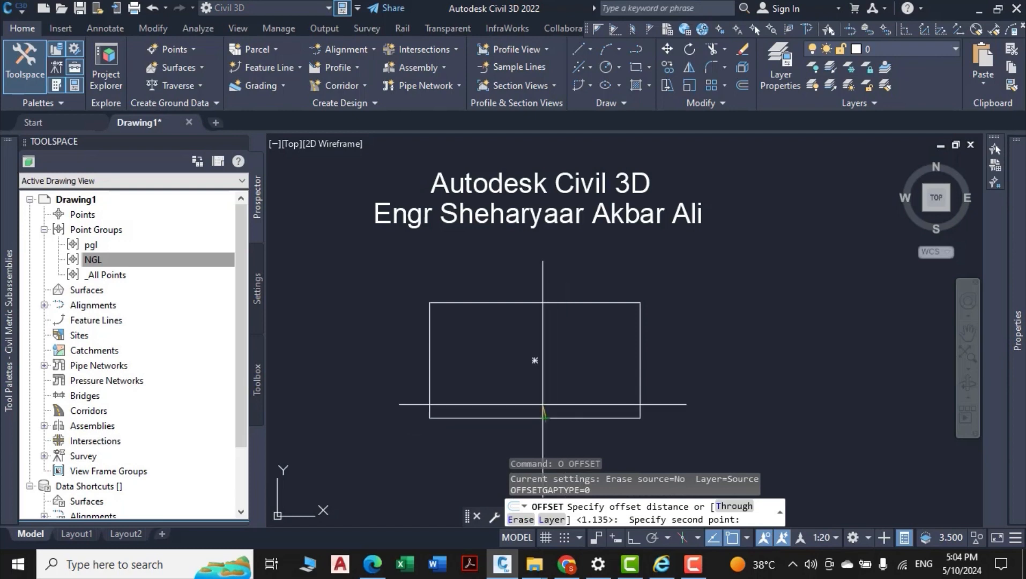
{"action": "left_click", "coordinate": [544, 403]}
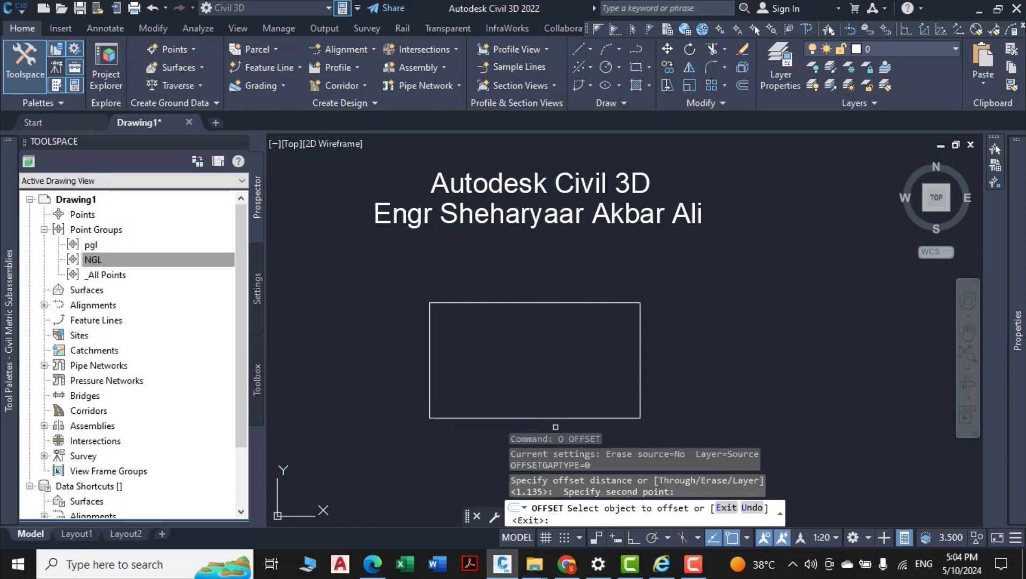
{"action": "left_click", "coordinate": [552, 417]}
{"action": "left_click", "coordinate": [534, 359]}
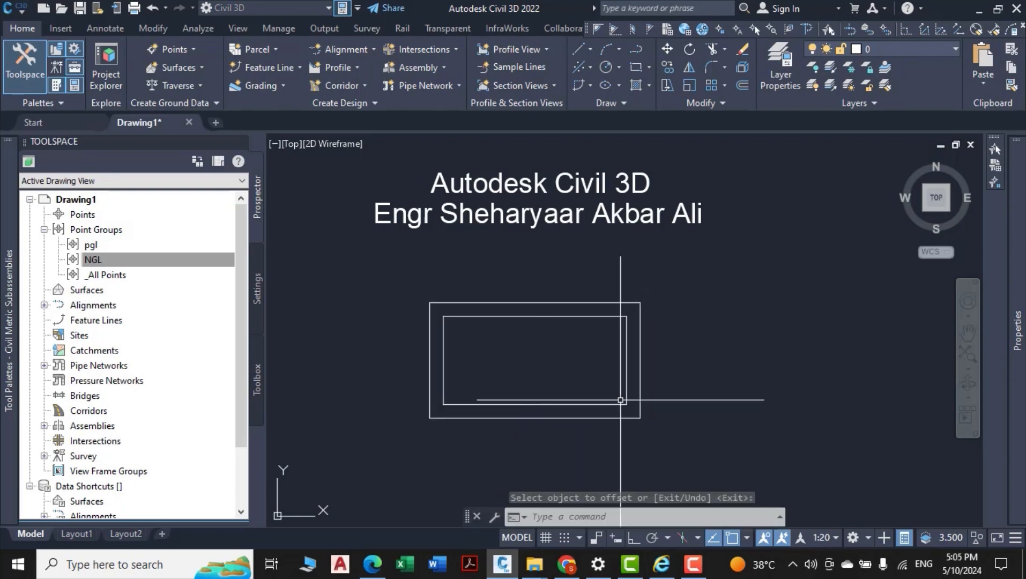
{"action": "key", "text": "Escape"}
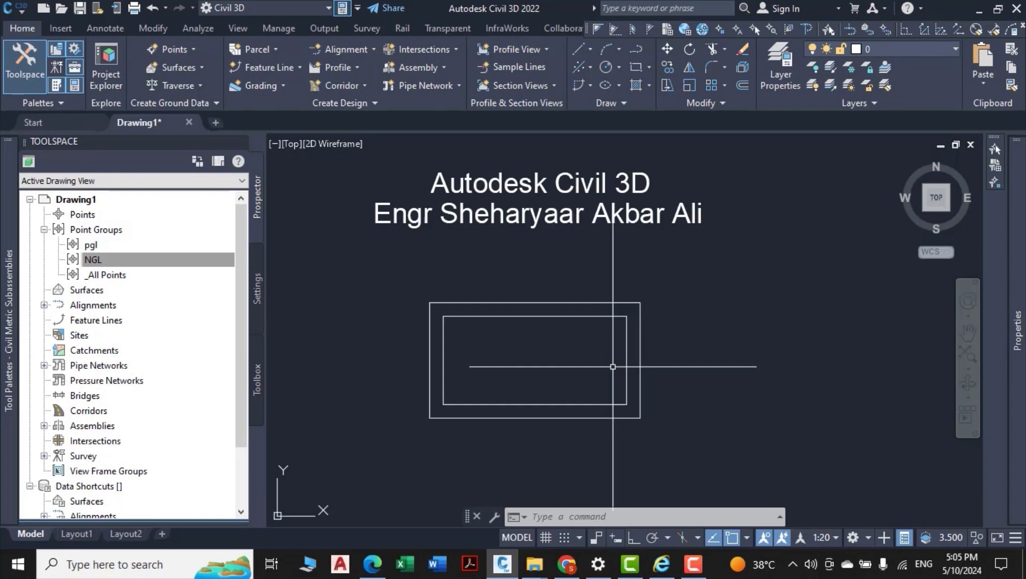
Create a COGO point manually at the upper-left corner of the outer rectangle, accepting the default description and elevation
{"action": "left_click", "coordinate": [182, 49]}
{"action": "left_click", "coordinate": [223, 74]}
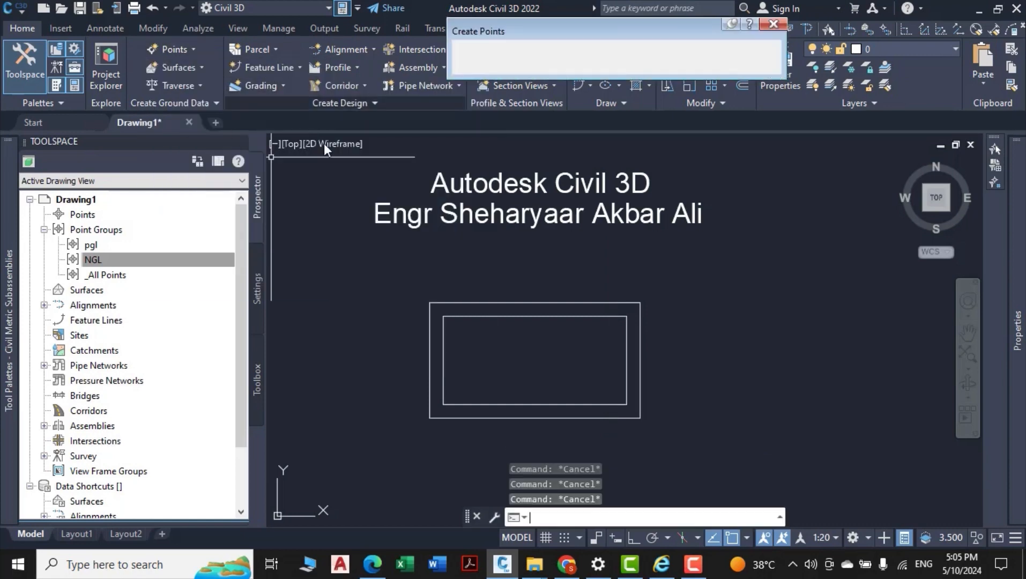
{"action": "left_click", "coordinate": [482, 51]}
{"action": "left_click", "coordinate": [489, 70]}
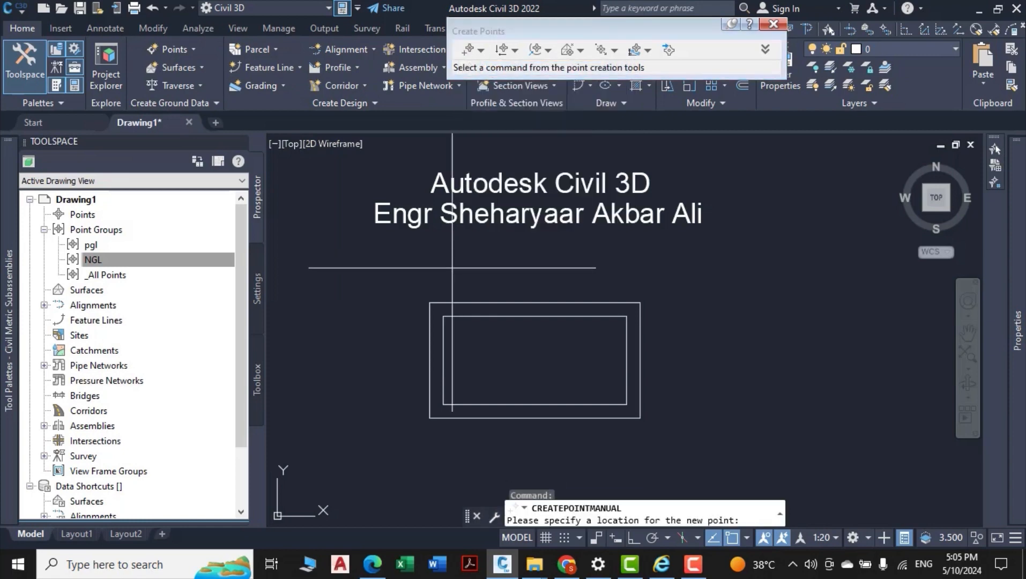
{"action": "left_click", "coordinate": [440, 325]}
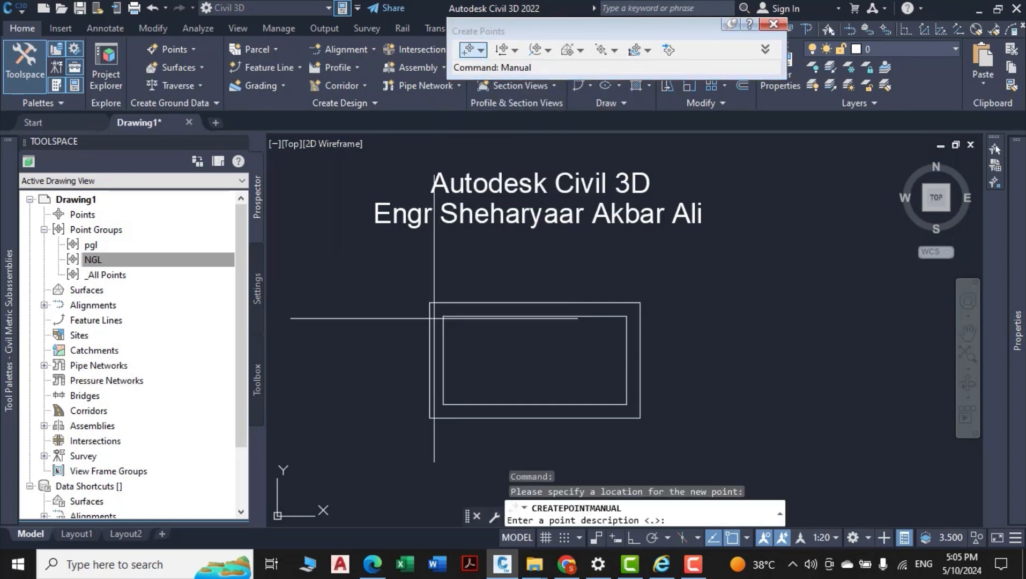
{"action": "key", "text": "Return"}
{"action": "key", "text": "Return"}
{"action": "key", "text": "Escape"}
{"action": "key", "text": "Escape"}
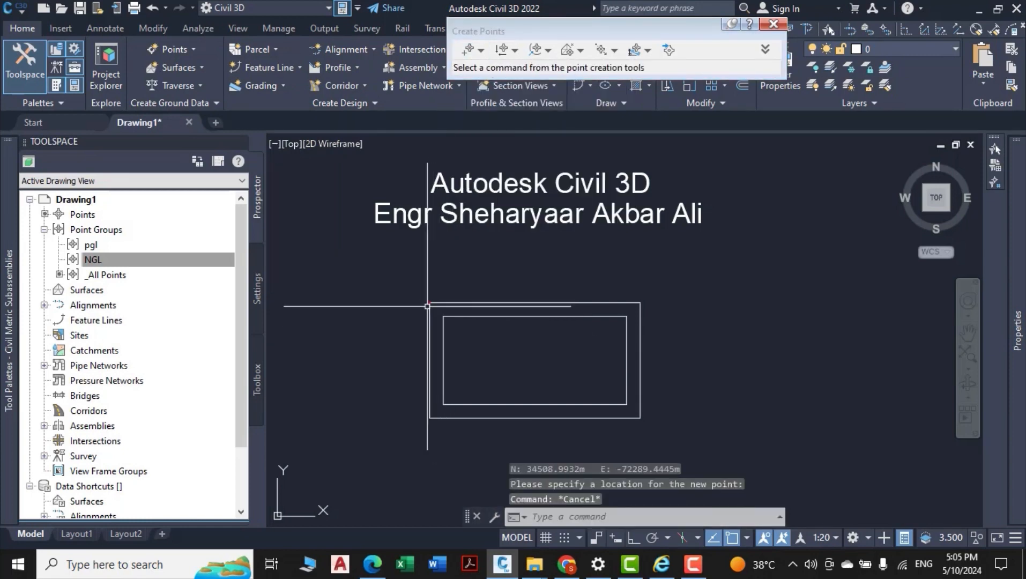
{"action": "scroll", "coordinate": [428, 307], "scroll_direction": "up", "scroll_amount": 7}
{"action": "left_click", "coordinate": [451, 187]}
{"action": "left_click", "coordinate": [416, 244]}
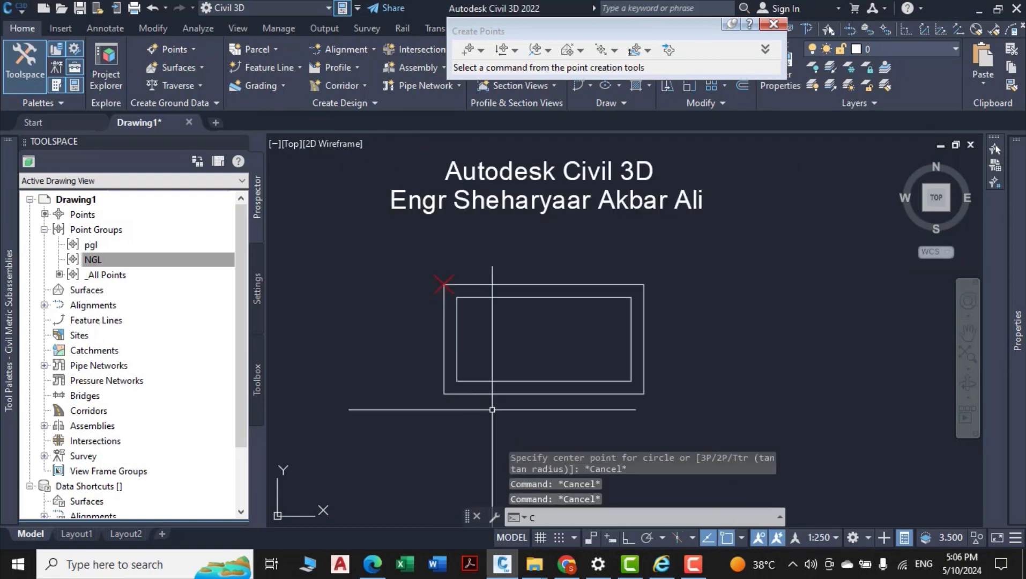
Copy the COGO point to the outer rectangle's lower-left corner, resolving duplicate point numbers with "Use next point number"
{"action": "type", "text": "co"}
{"action": "key", "text": "Return"}
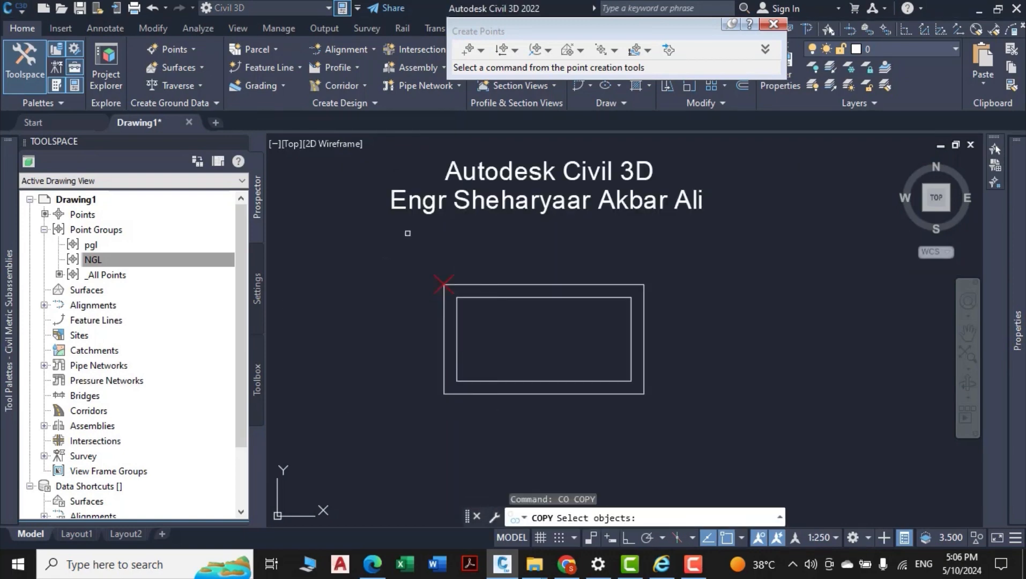
{"action": "left_click", "coordinate": [438, 279]}
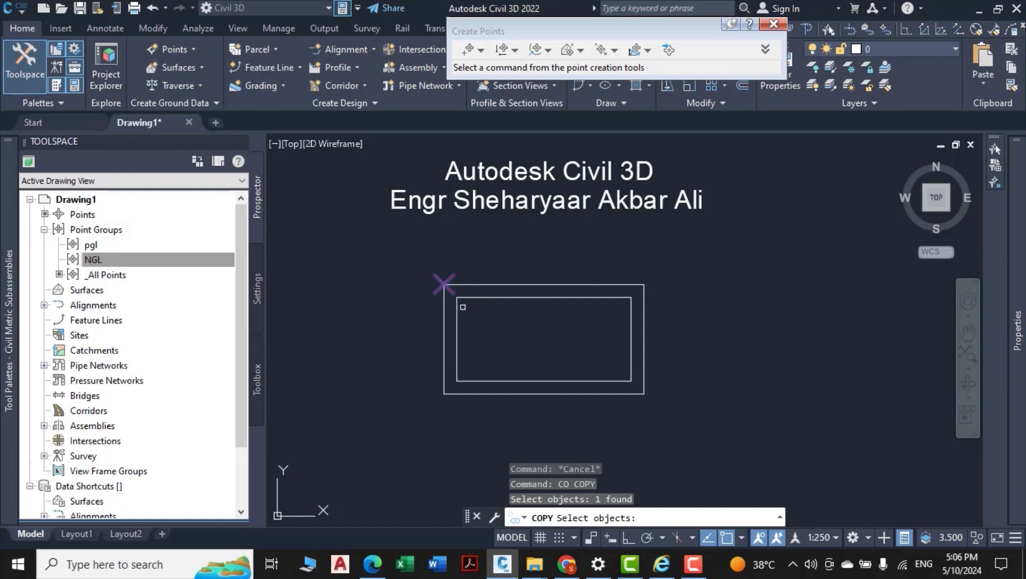
{"action": "key", "text": "Return"}
{"action": "left_click", "coordinate": [444, 284]}
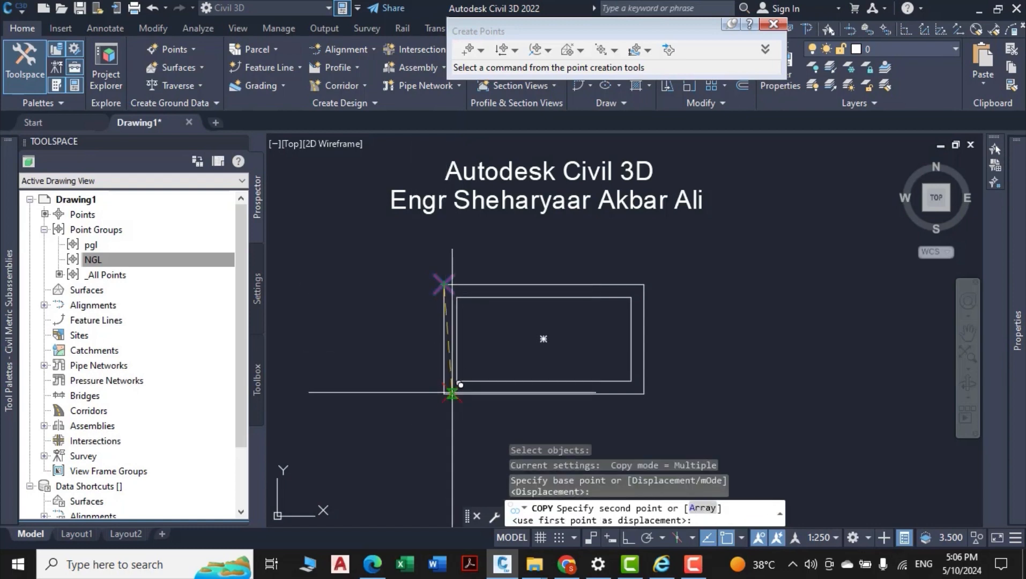
{"action": "left_click", "coordinate": [444, 394]}
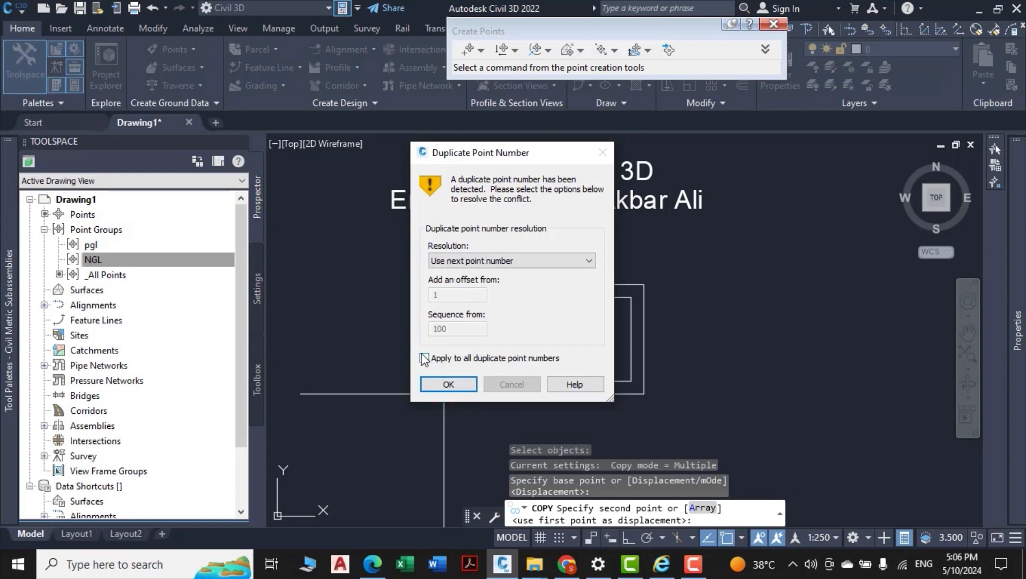
{"action": "left_click", "coordinate": [462, 387]}
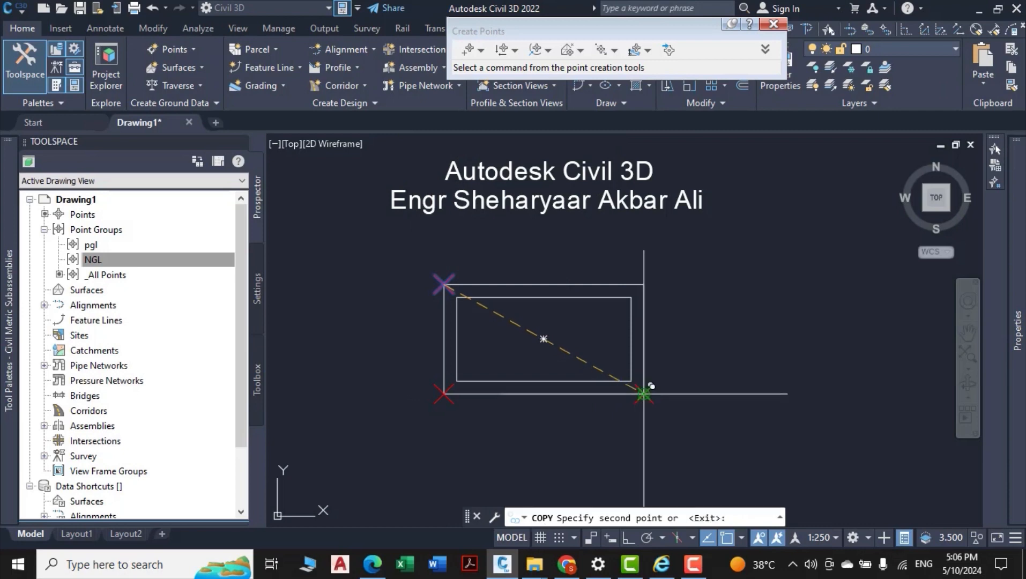
Place further copies of the point on the outer rectangle's two right-hand corners and the midpoints of its left and right sides
{"action": "left_click", "coordinate": [644, 394]}
{"action": "left_click", "coordinate": [644, 284]}
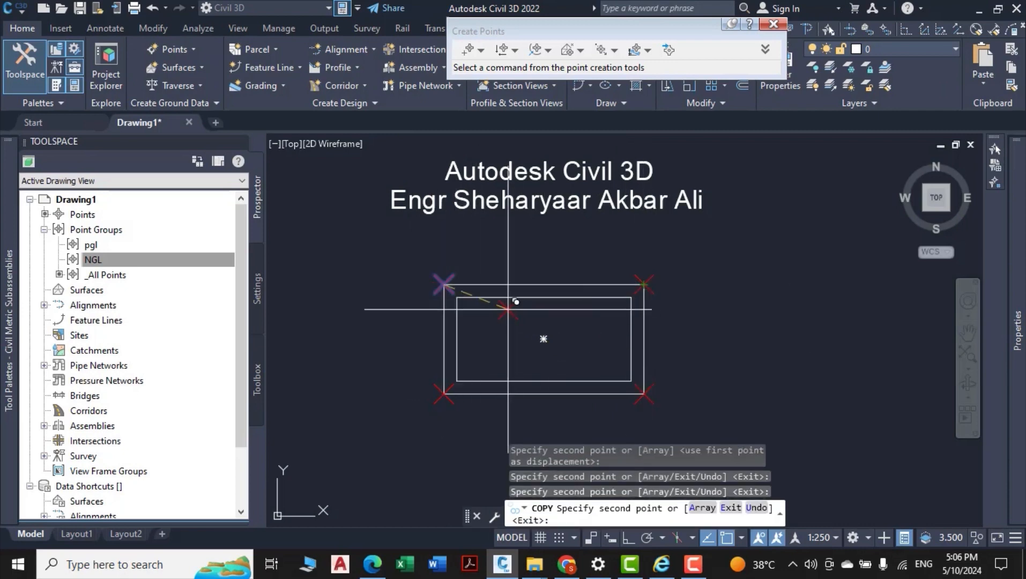
{"action": "left_click", "coordinate": [443, 339]}
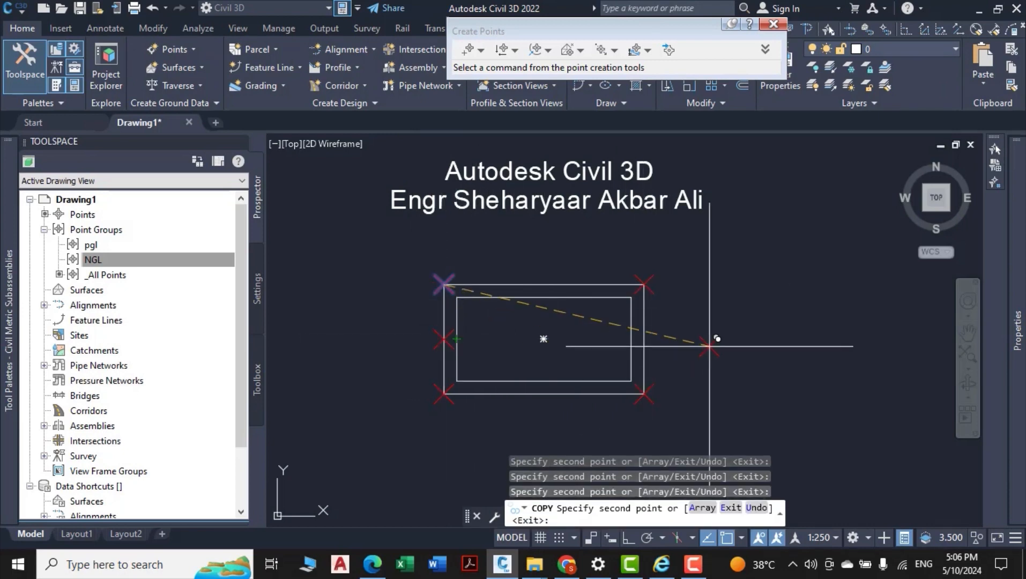
{"action": "left_click", "coordinate": [644, 339]}
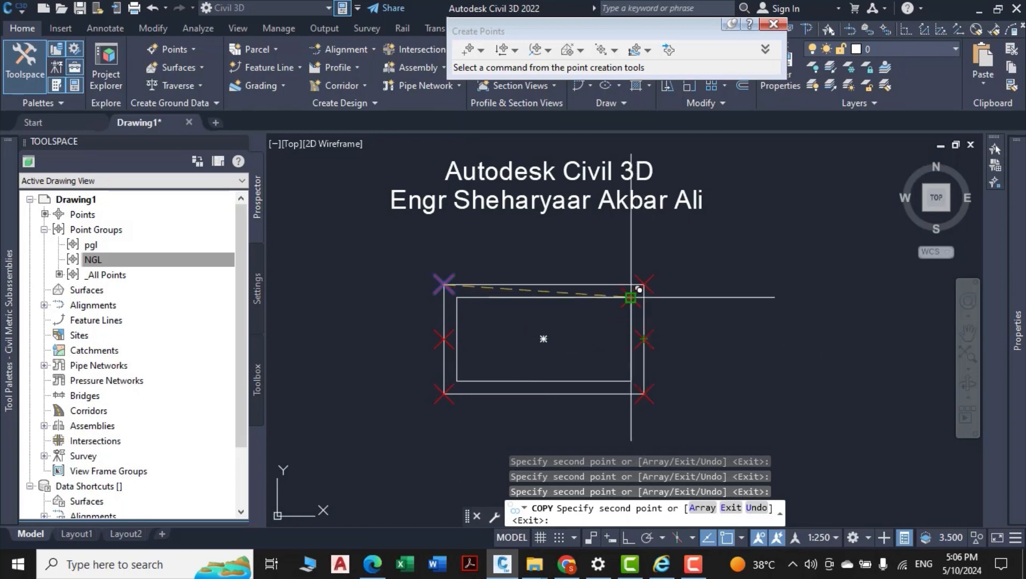
Place copies of the point on the inner rectangle's four corners and the midpoints of its upper and lower sides
{"action": "left_click", "coordinate": [631, 297]}
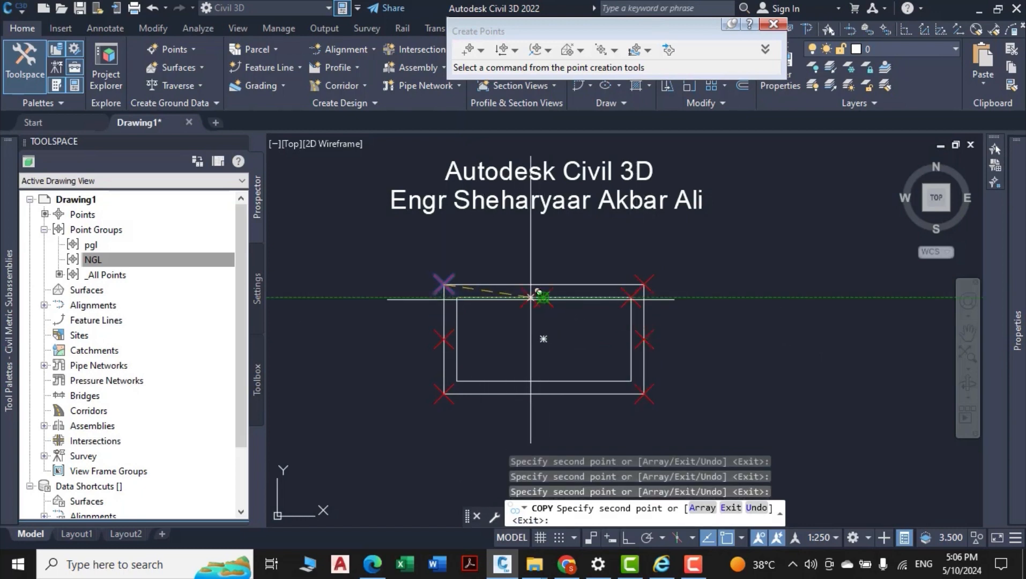
{"action": "left_click", "coordinate": [543, 297]}
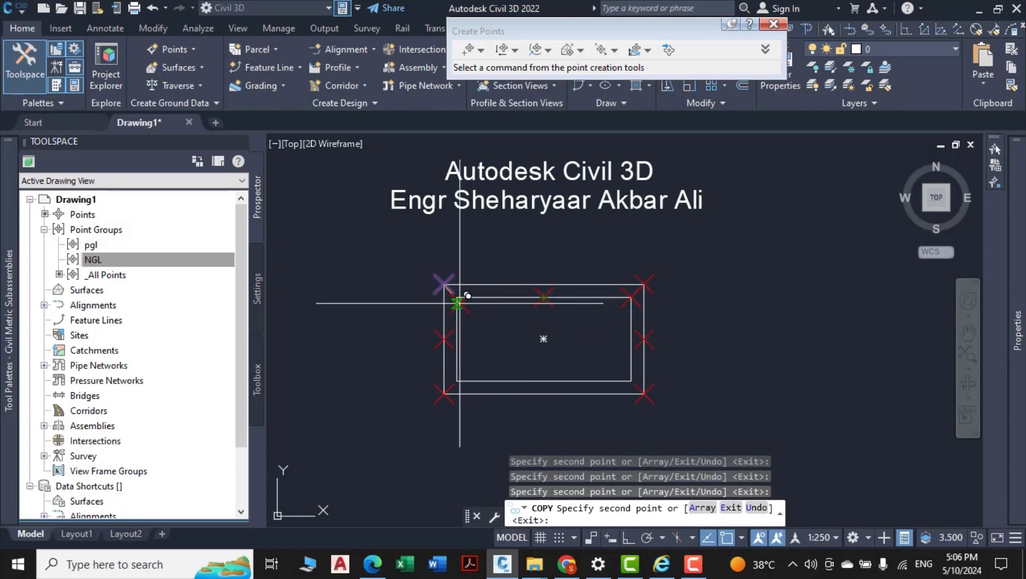
{"action": "left_click", "coordinate": [457, 382]}
{"action": "left_click", "coordinate": [543, 382]}
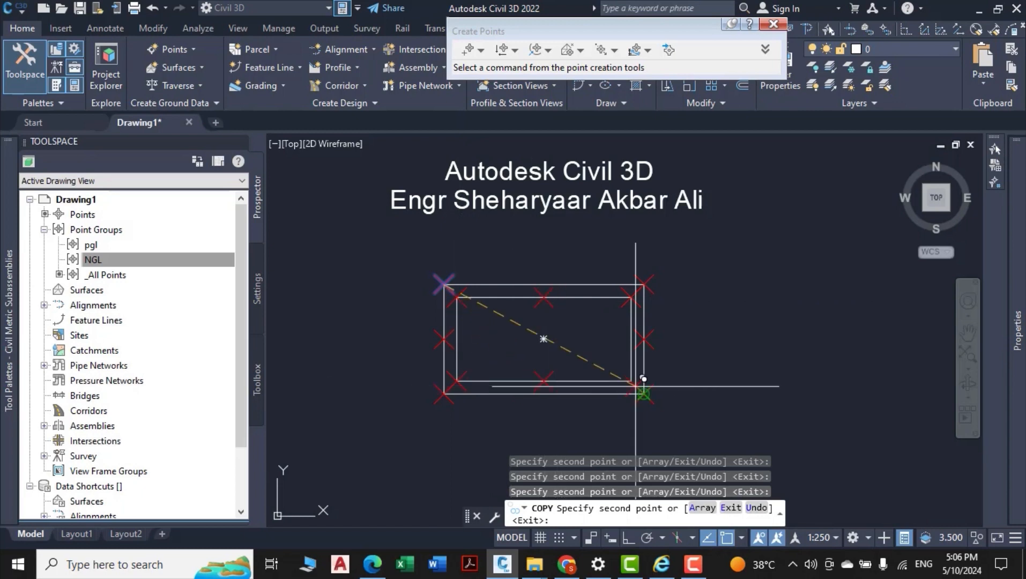
{"action": "left_click", "coordinate": [630, 380]}
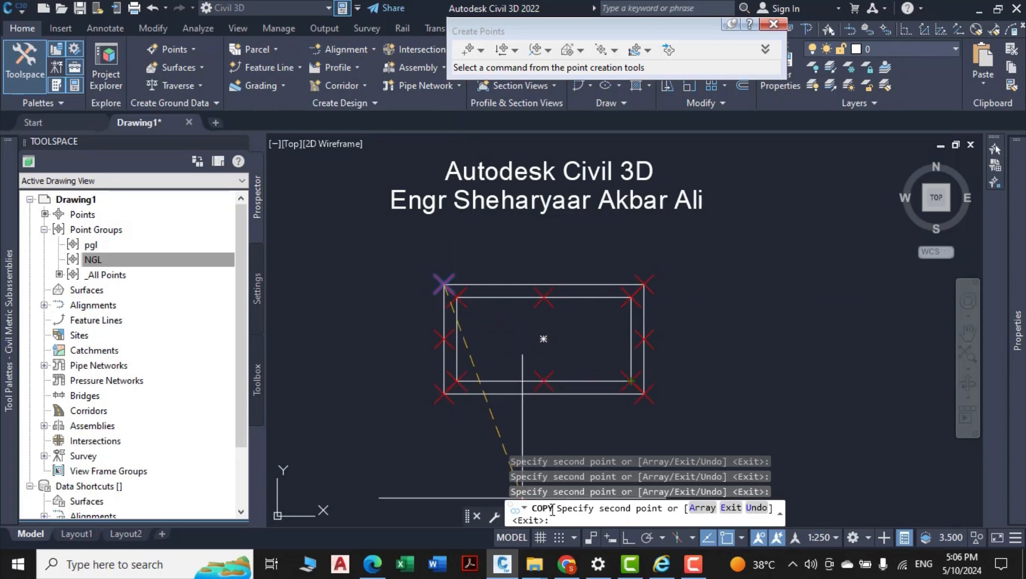
{"action": "key", "text": "Escape"}
{"action": "key", "text": "Escape"}
{"action": "key", "text": "Escape"}
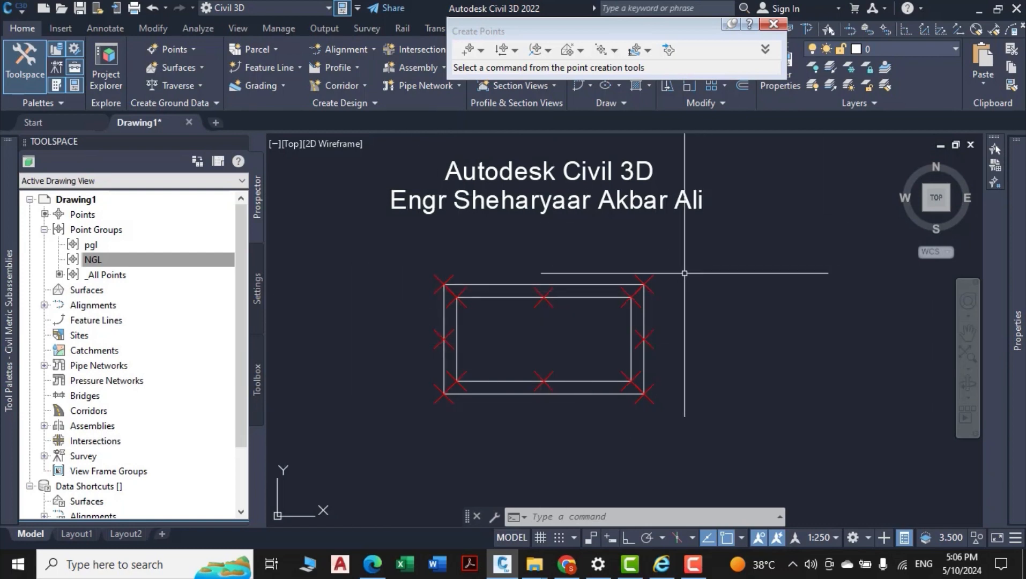
Export the COGO points in Autodesk Uploadable File format to a CSV file named DDD on drive D
{"action": "left_click", "coordinate": [650, 280]}
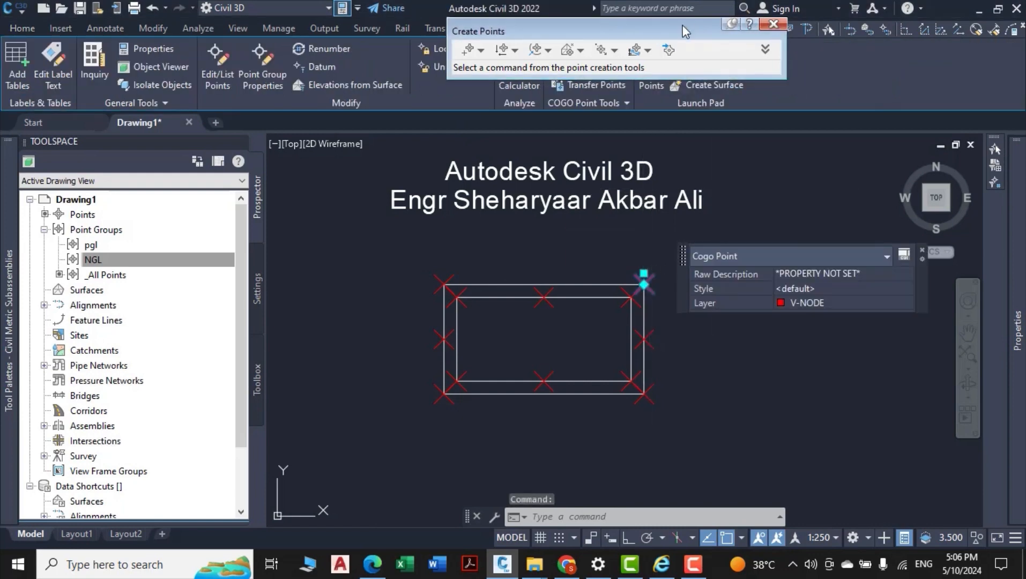
{"action": "left_click_drag", "start_coordinate": [682, 25], "coordinate": [319, 123]}
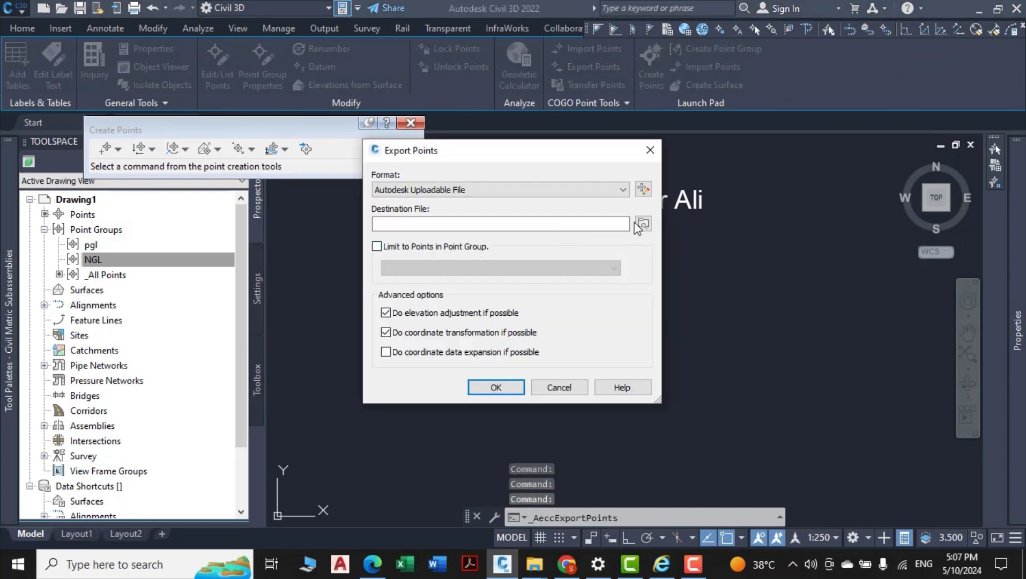
{"action": "left_click", "coordinate": [642, 224]}
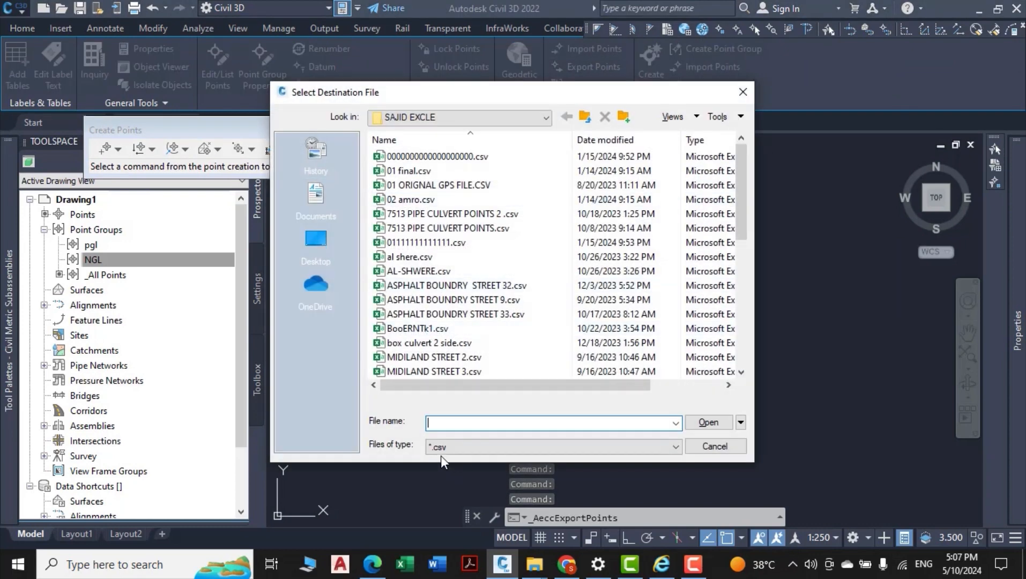
{"action": "left_click", "coordinate": [501, 118]}
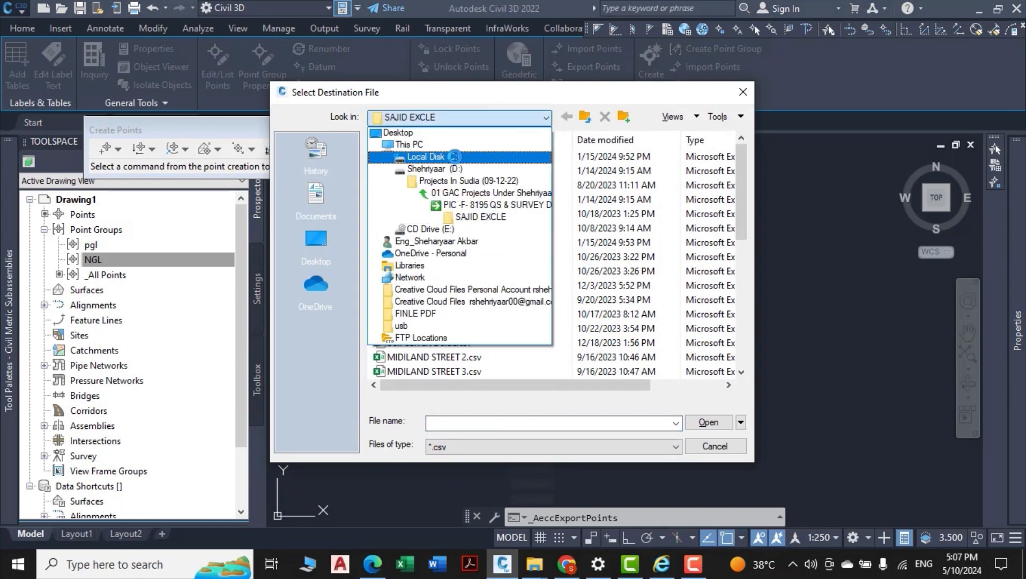
{"action": "left_click", "coordinate": [428, 168]}
{"action": "left_click", "coordinate": [474, 423]}
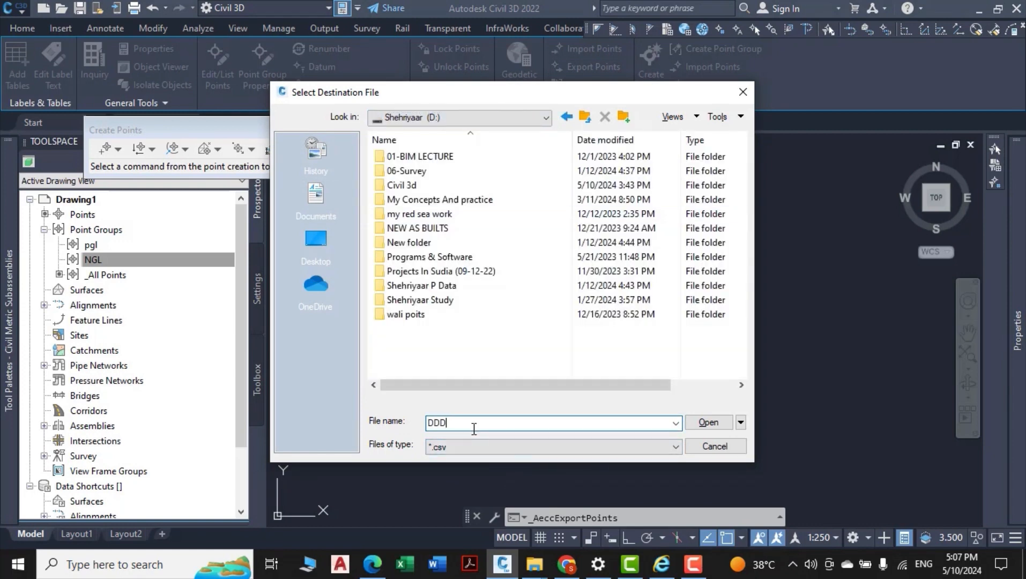
{"action": "left_click", "coordinate": [709, 423]}
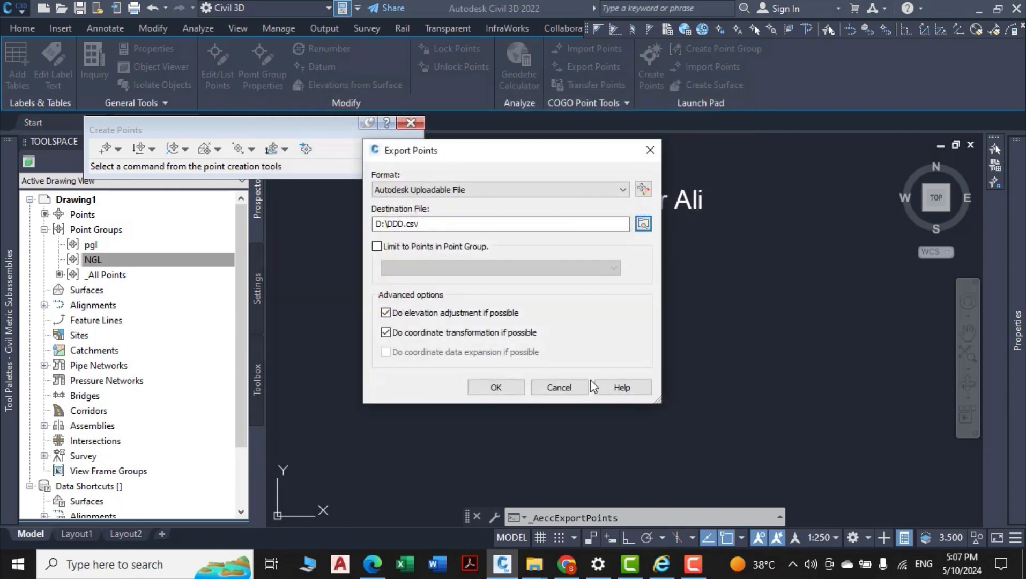
{"action": "left_click", "coordinate": [501, 389]}
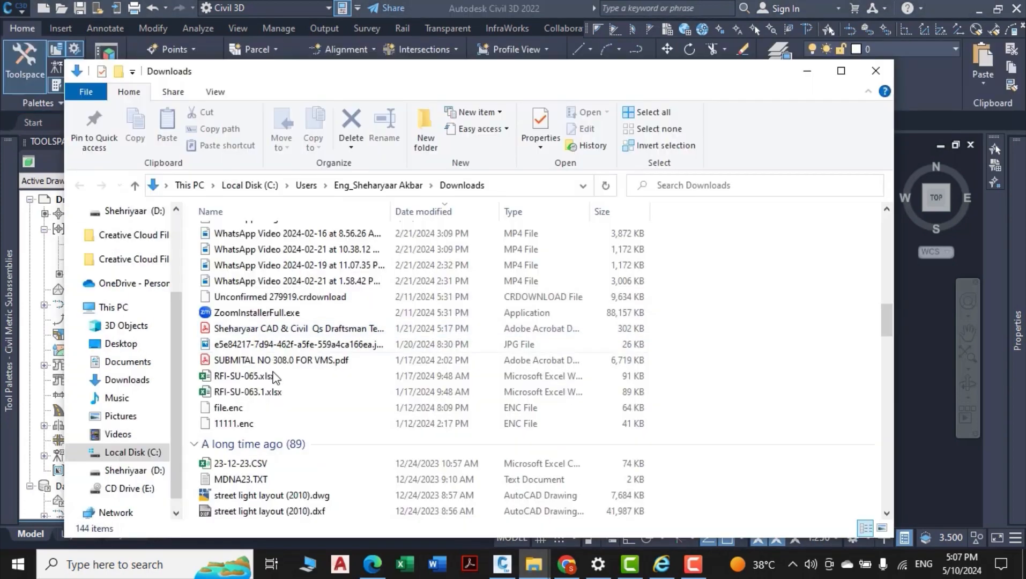
Switch to File Explorer, browse to drive D and open the exported DDD.csv in Excel
{"action": "scroll", "coordinate": [272, 379], "scroll_direction": "down", "scroll_amount": 9}
{"action": "left_click", "coordinate": [134, 470]}
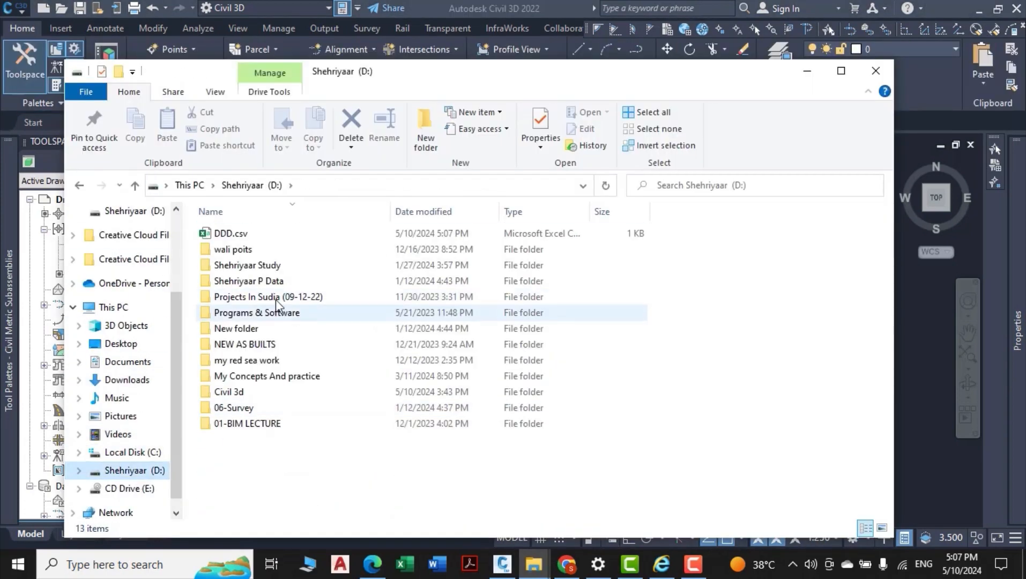
{"action": "left_click", "coordinate": [240, 232]}
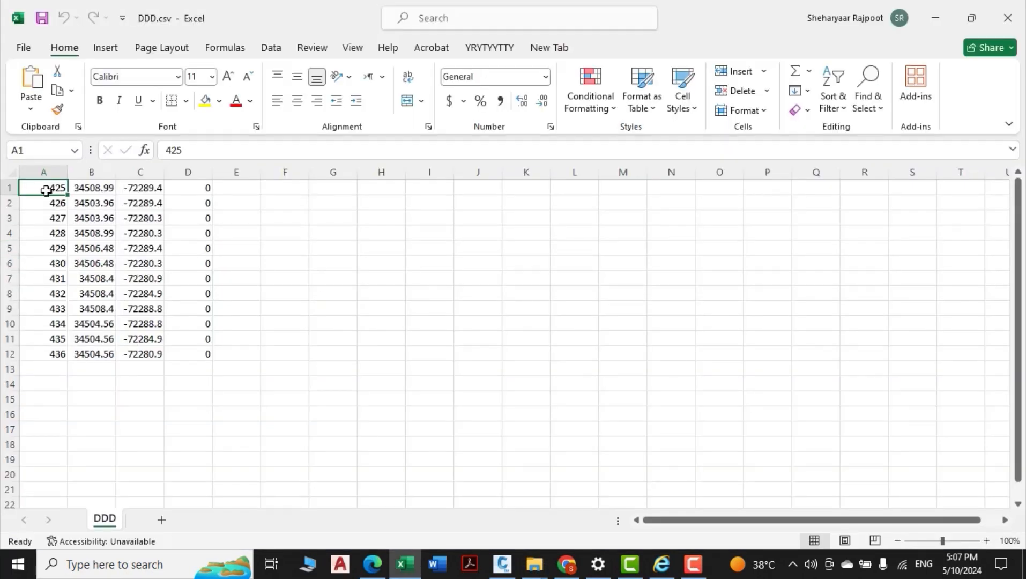
Examine the point number column in the exported DDD sheet and switch back to Civil 3D
{"action": "left_click_drag", "start_coordinate": [48, 219], "coordinate": [52, 359]}
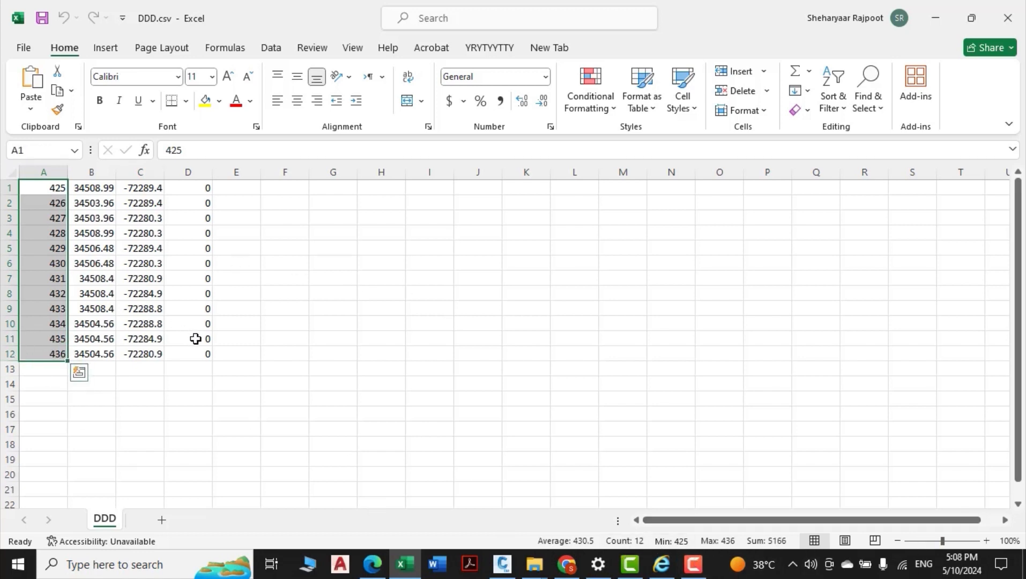
{"action": "left_click", "coordinate": [140, 441]}
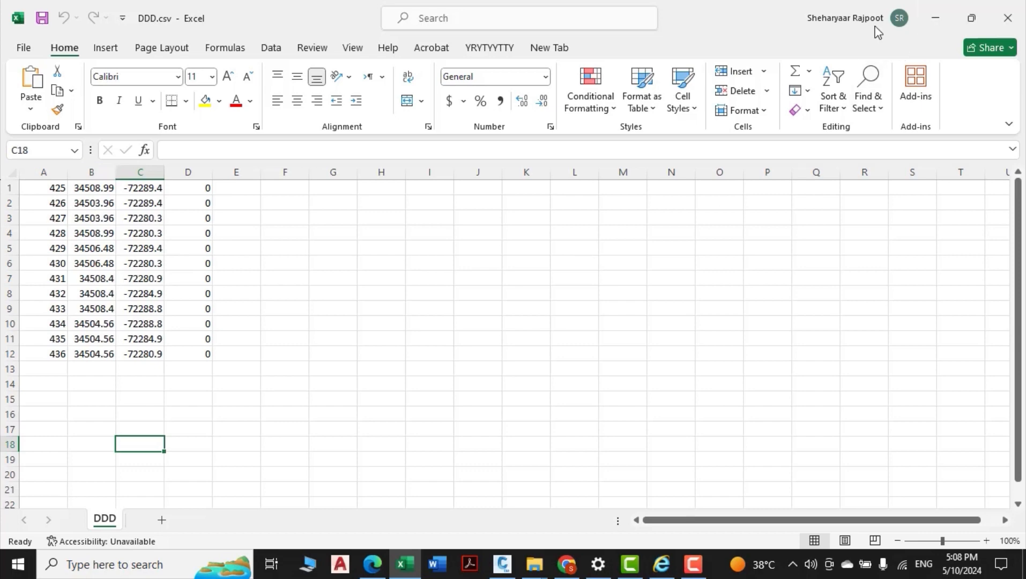
{"action": "left_click", "coordinate": [935, 16]}
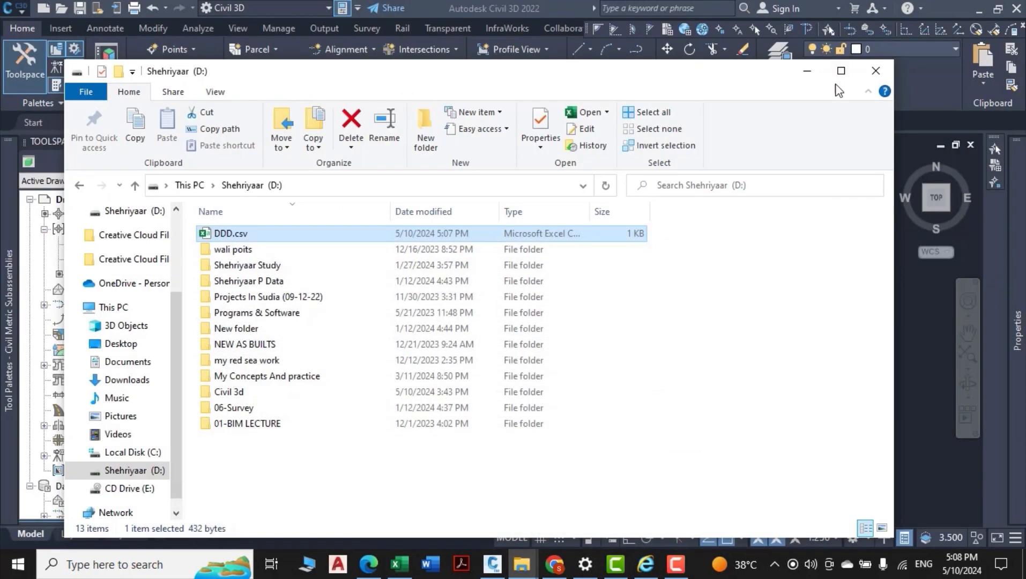
{"action": "left_click", "coordinate": [807, 71]}
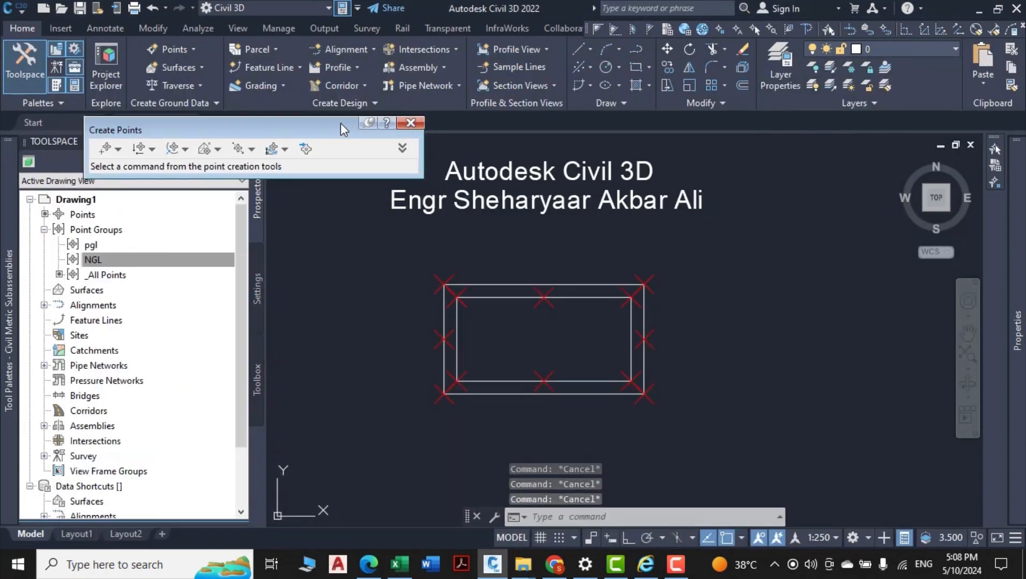
Move the Create Points toolbar clear of the Toolspace and create a new point group named BOUNDRY POINTS
{"action": "left_click_drag", "start_coordinate": [341, 123], "coordinate": [599, 16]}
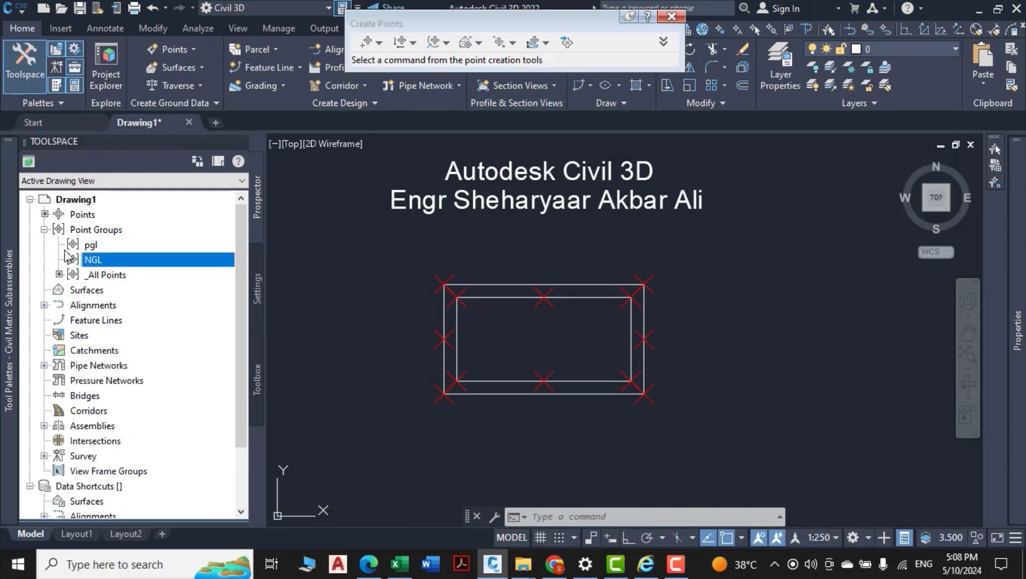
{"action": "right_click", "coordinate": [109, 235]}
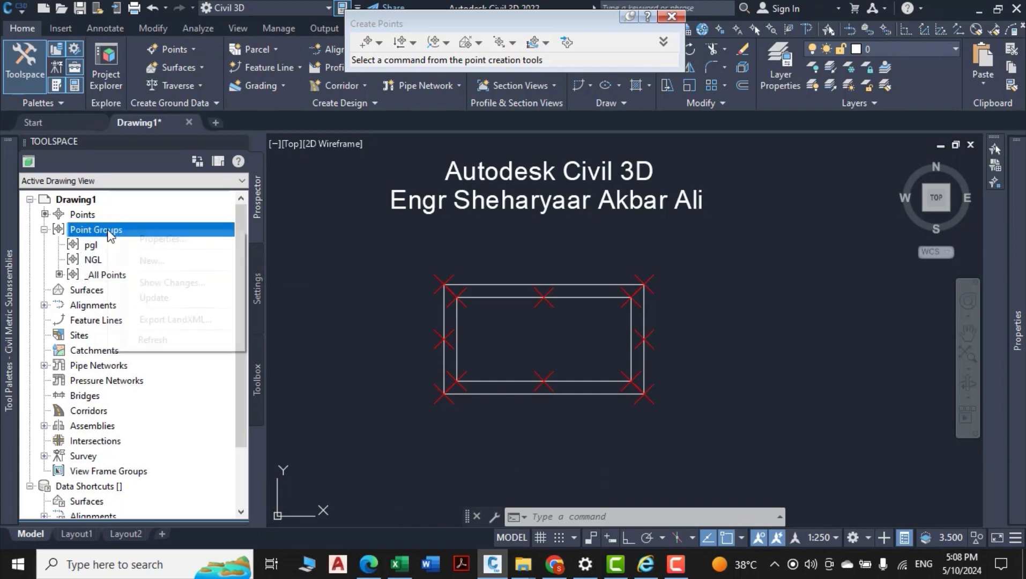
{"action": "left_click", "coordinate": [198, 261]}
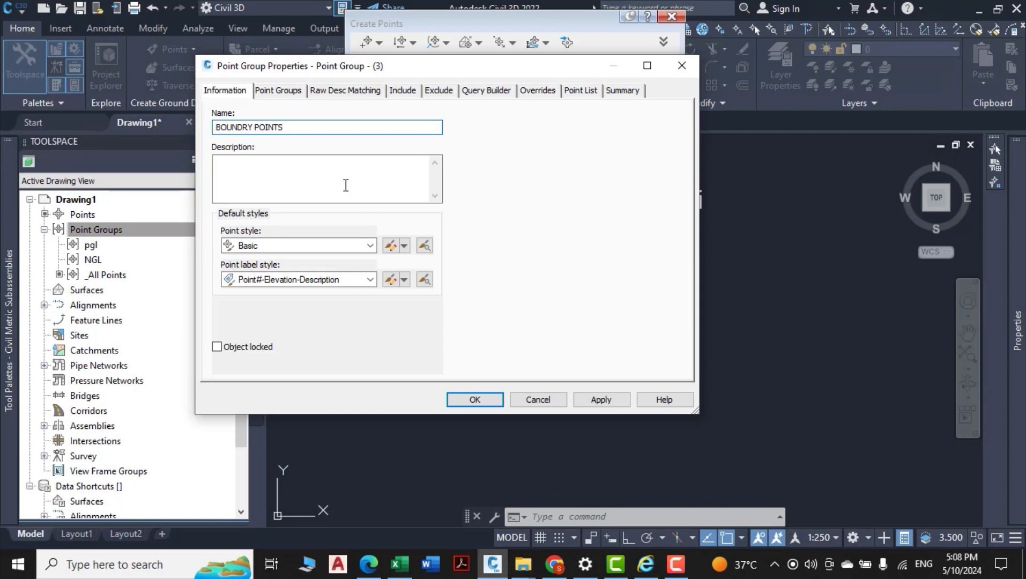
Include points in the BOUNDRY POINTS group by number, selecting those on the outer rectangle's left and right sides in the drawing
{"action": "left_click", "coordinate": [402, 91]}
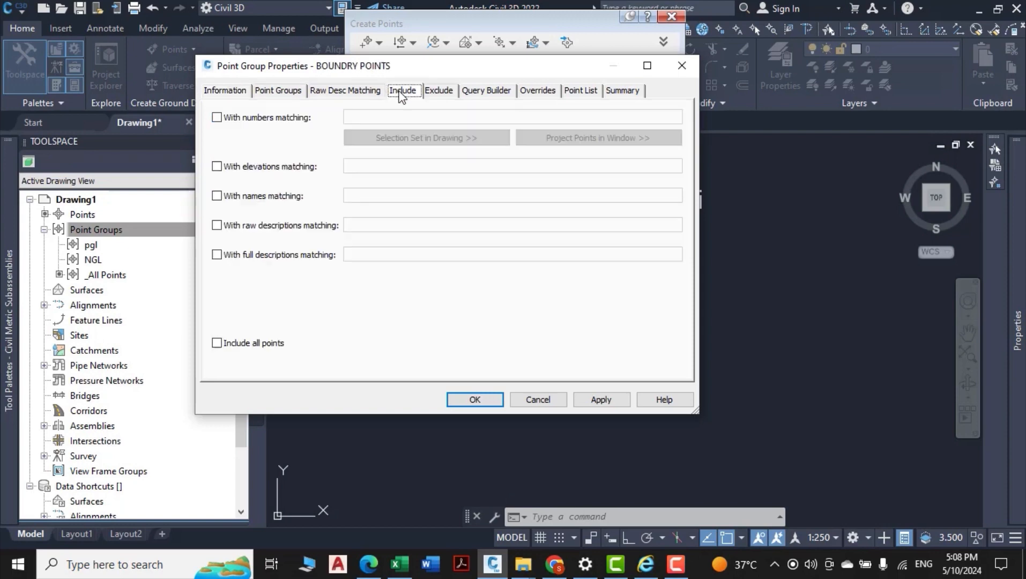
{"action": "left_click", "coordinate": [273, 119]}
{"action": "left_click", "coordinate": [385, 140]}
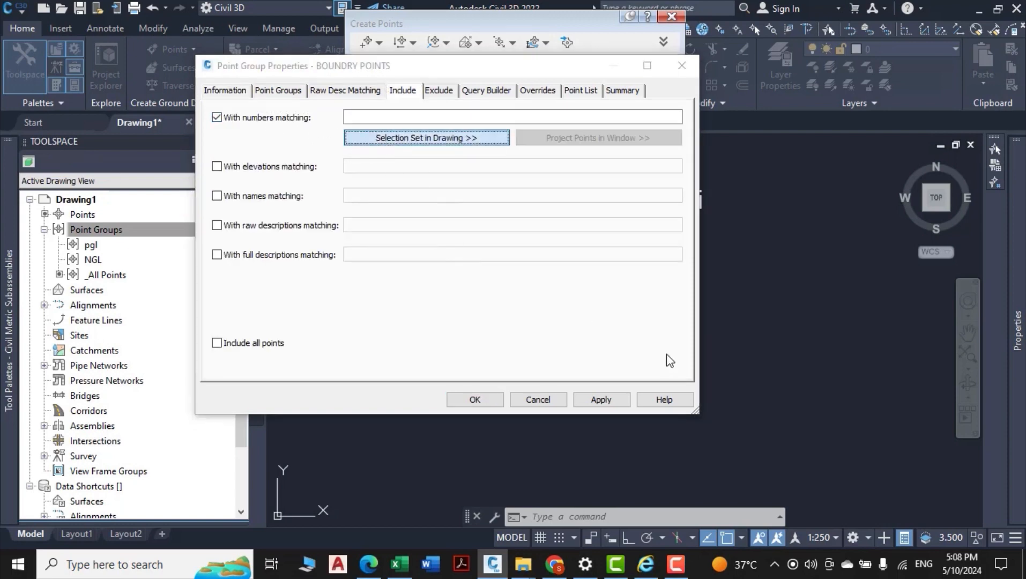
{"action": "left_click", "coordinate": [669, 237]}
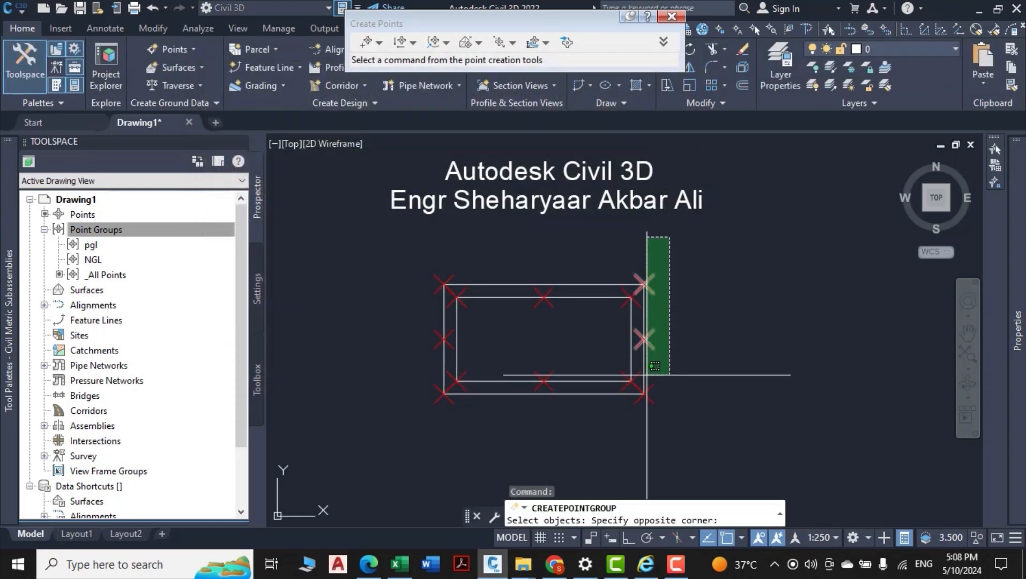
{"action": "left_click", "coordinate": [643, 415]}
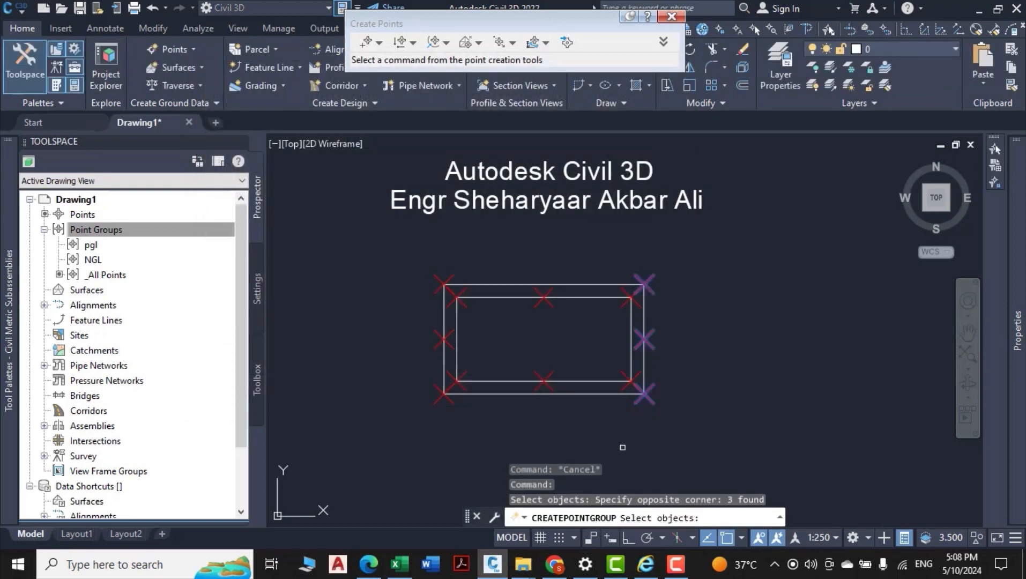
{"action": "left_click", "coordinate": [442, 230]}
{"action": "left_click", "coordinate": [421, 413]}
{"action": "key", "text": "Return"}
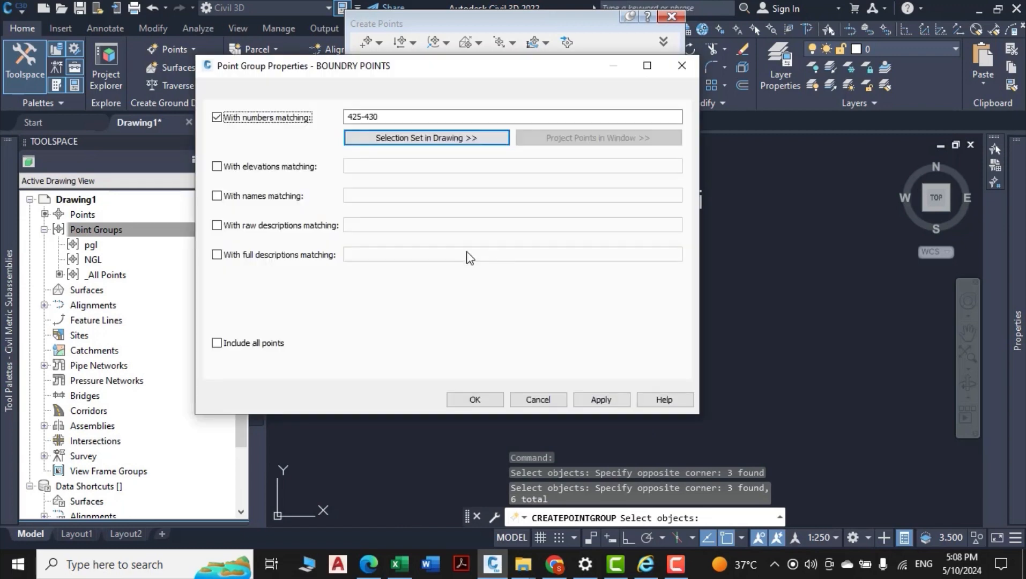
{"action": "left_click", "coordinate": [475, 400]}
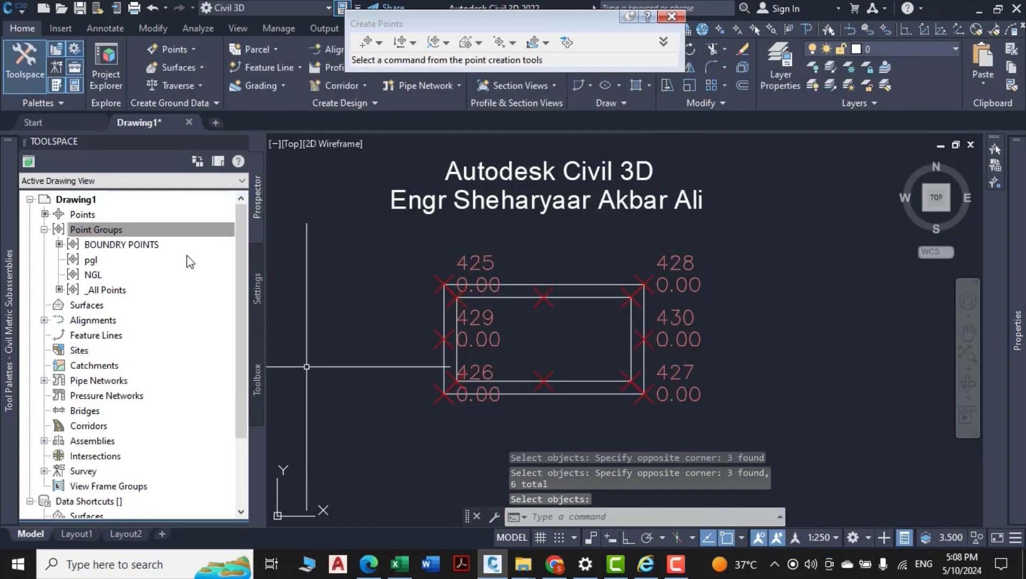
{"action": "key", "text": "Escape"}
{"action": "key", "text": "Escape"}
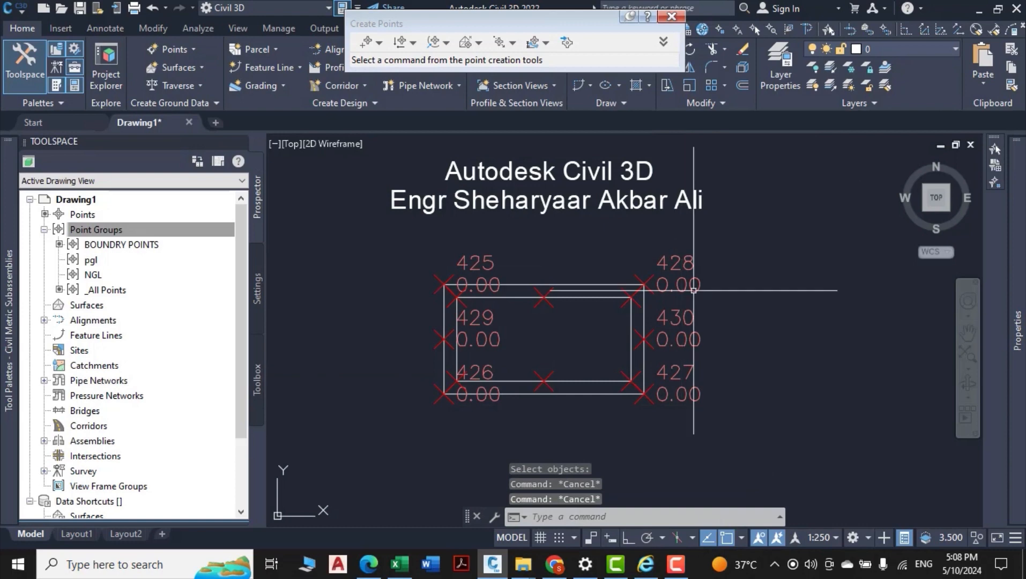
Set the annotation scale to 1:50 and close the Civil Metric Subassemblies tool palettes
{"action": "left_click", "coordinate": [813, 542]}
{"action": "left_click", "coordinate": [825, 238]}
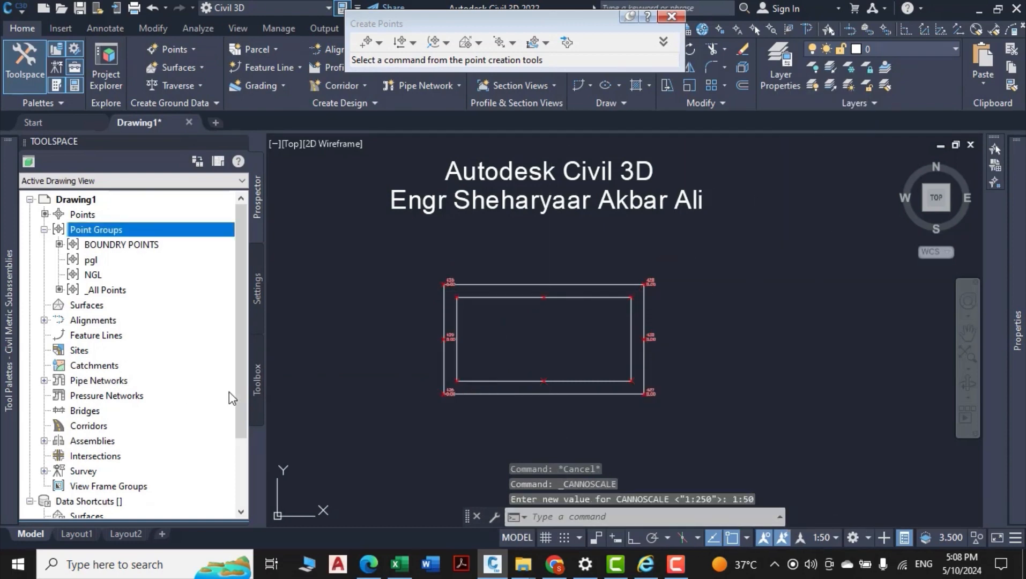
{"action": "key", "text": "Escape"}
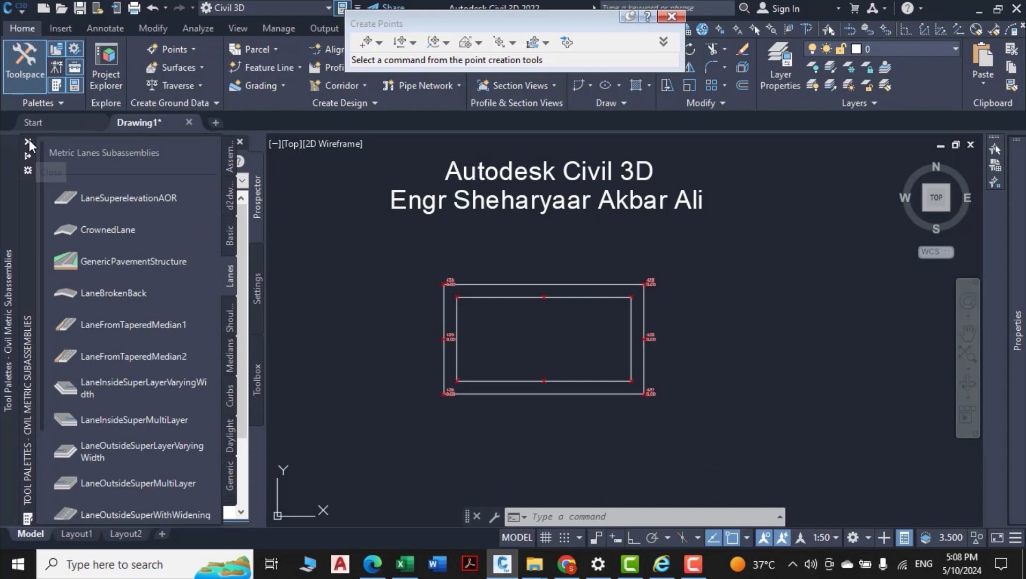
{"action": "left_click", "coordinate": [29, 140]}
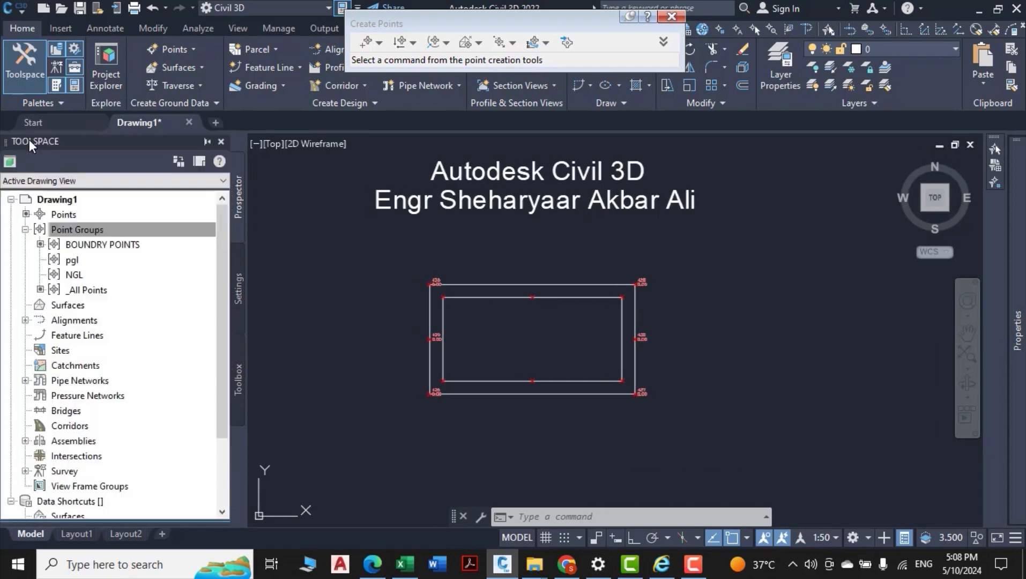
Export the points of the BOUNDRY POINTS group to a CSV file named BONDRY on drive D
{"action": "right_click", "coordinate": [77, 248]}
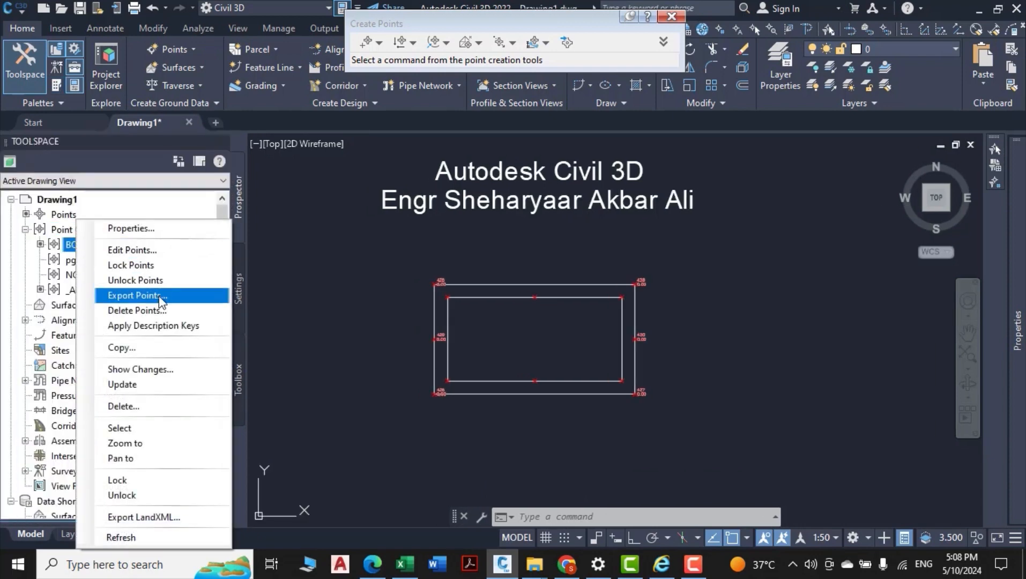
{"action": "left_click", "coordinate": [138, 295]}
{"action": "left_click", "coordinate": [643, 224]}
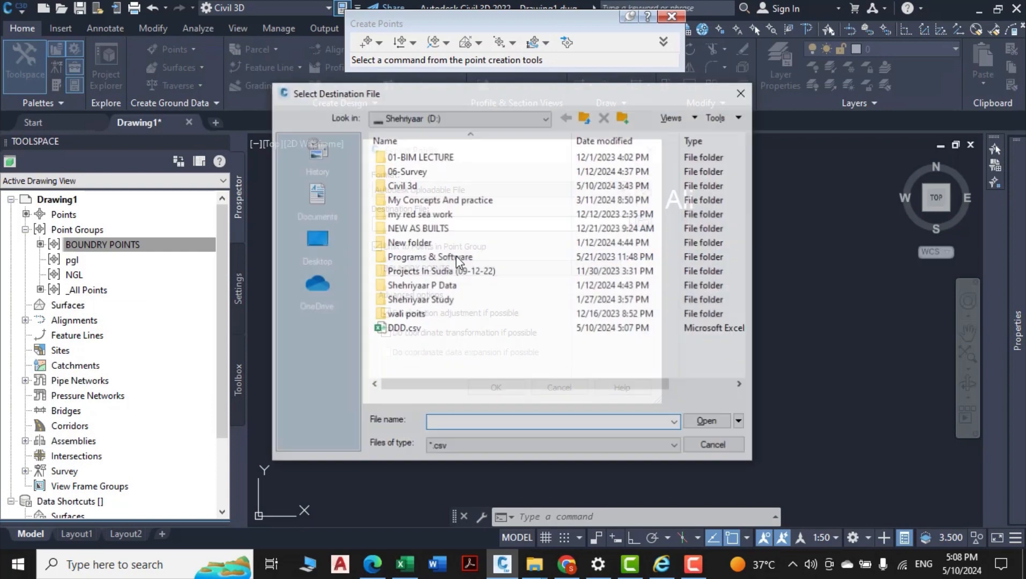
{"action": "type", "text": "BONDRY"}
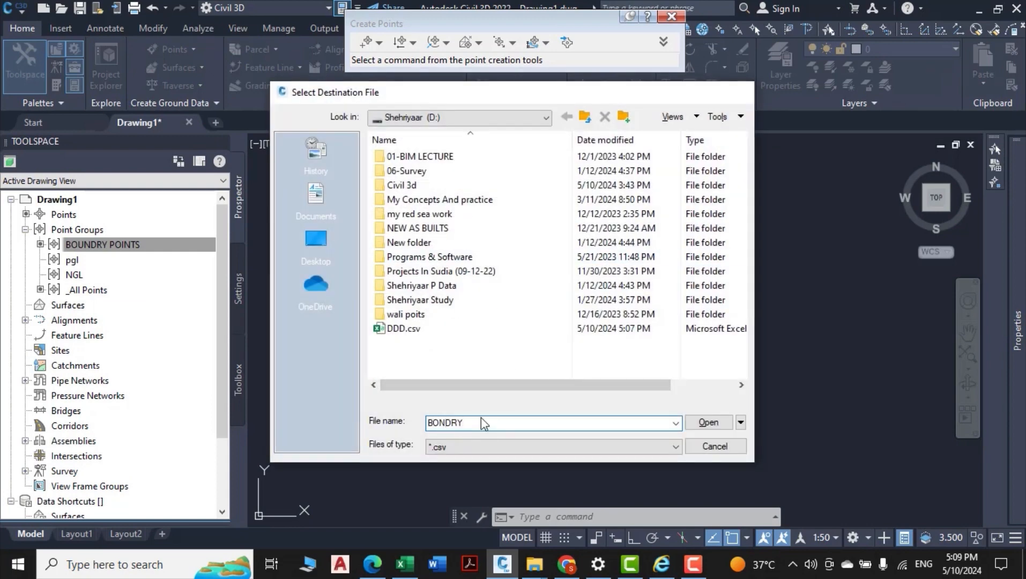
{"action": "key", "text": "Return"}
{"action": "left_click", "coordinate": [489, 381]}
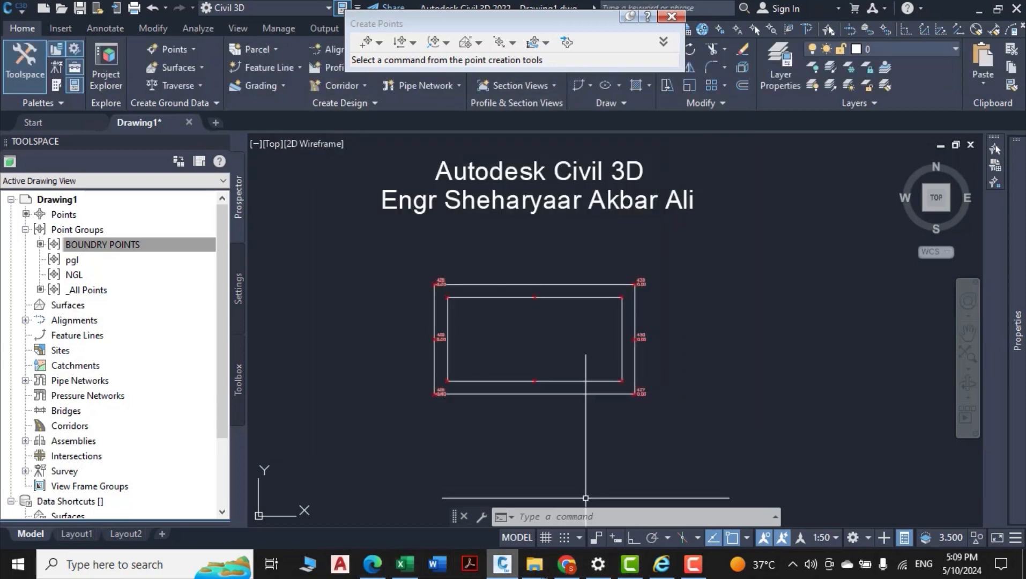
Switch to File Explorer and open the exported BONDRY.csv from drive D in Excel
{"action": "mouse_move", "coordinate": [534, 564]}
{"action": "left_click", "coordinate": [621, 505]}
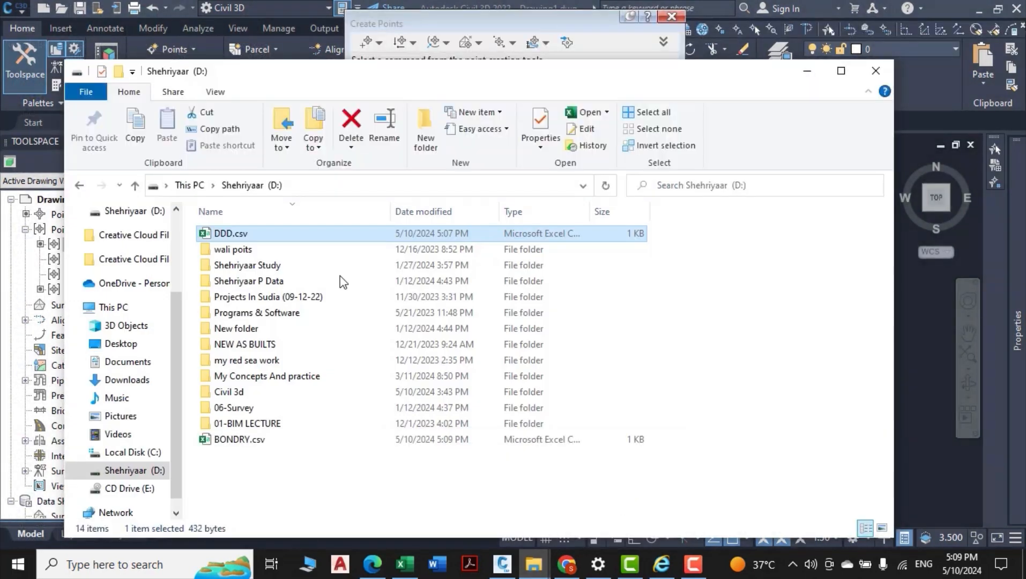
{"action": "left_click", "coordinate": [314, 439]}
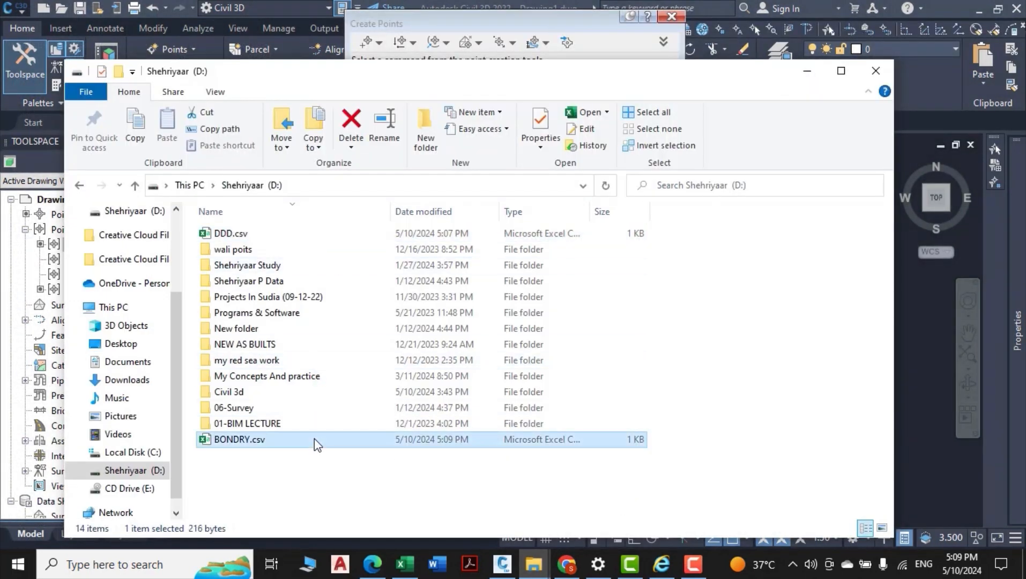
{"action": "double_click", "coordinate": [314, 439]}
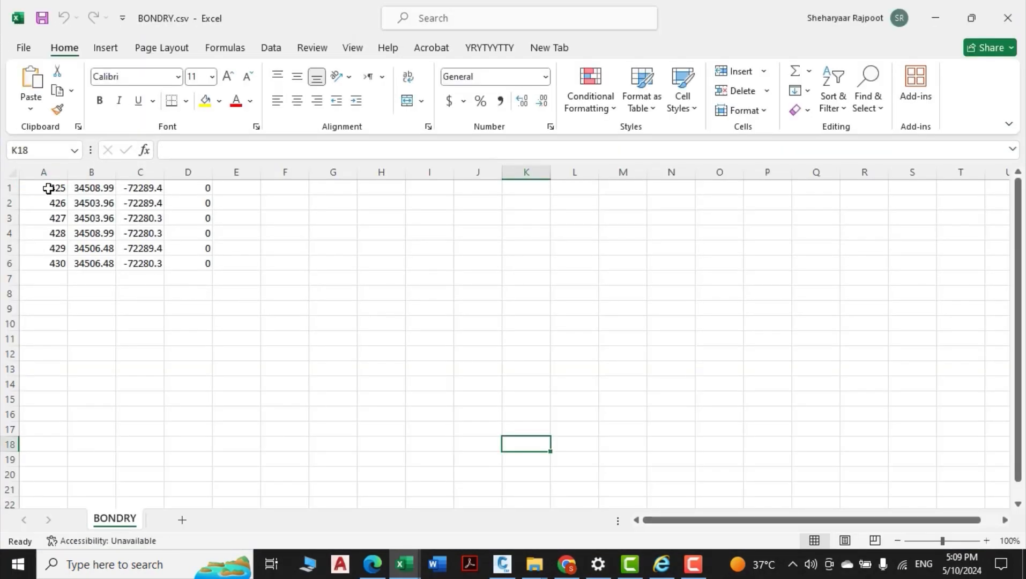
Examine the exported boundary point rows in the BONDRY sheet and return to Civil 3D
{"action": "left_click_drag", "start_coordinate": [48, 188], "coordinate": [209, 263]}
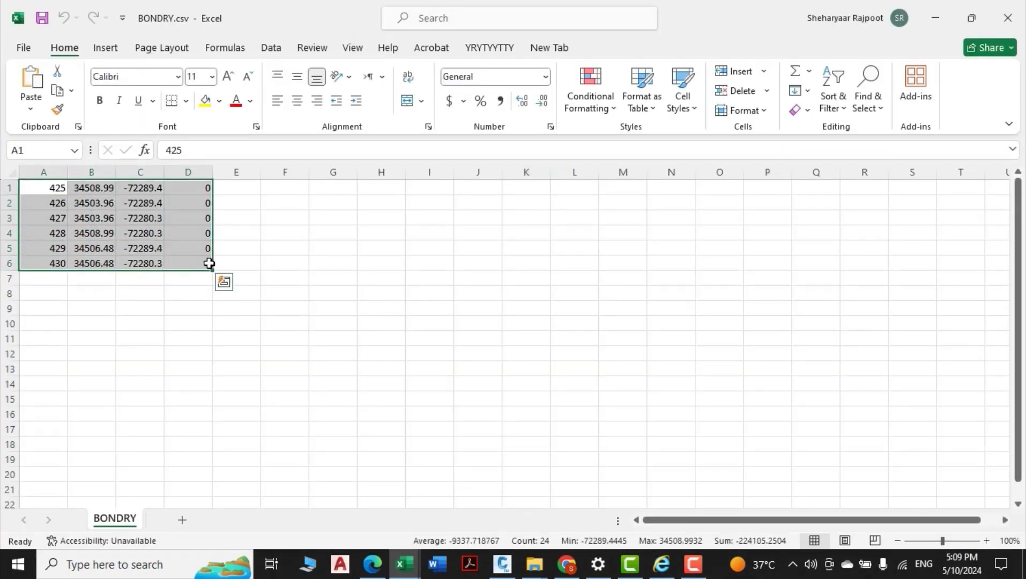
{"action": "left_click", "coordinate": [932, 17]}
{"action": "left_click", "coordinate": [935, 17]}
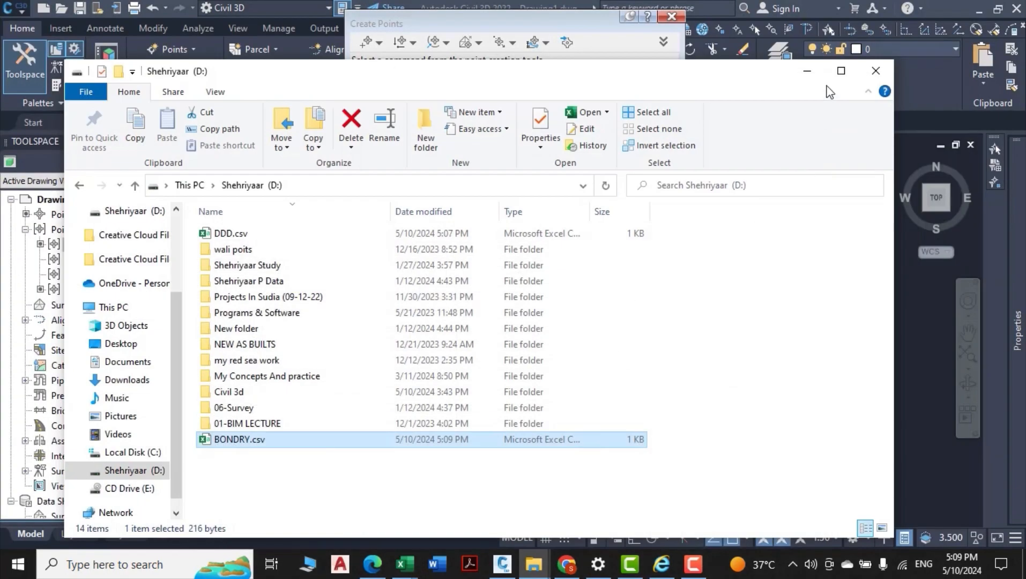
{"action": "left_click", "coordinate": [807, 71]}
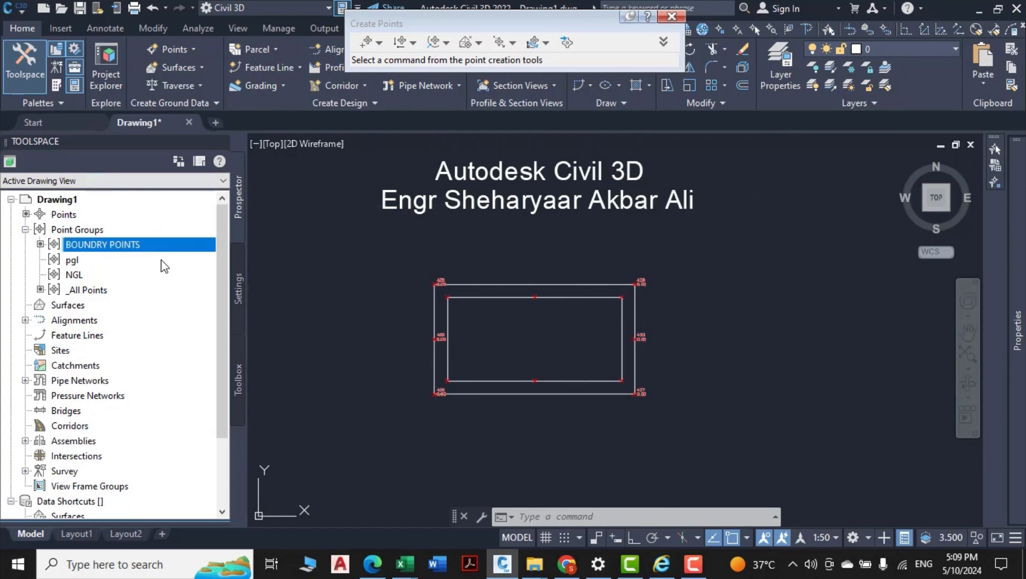
Examine the labelled points of the BOUNDRY POINTS group and check the commands available for point 425
{"action": "right_click", "coordinate": [146, 247]}
{"action": "left_click", "coordinate": [185, 443]}
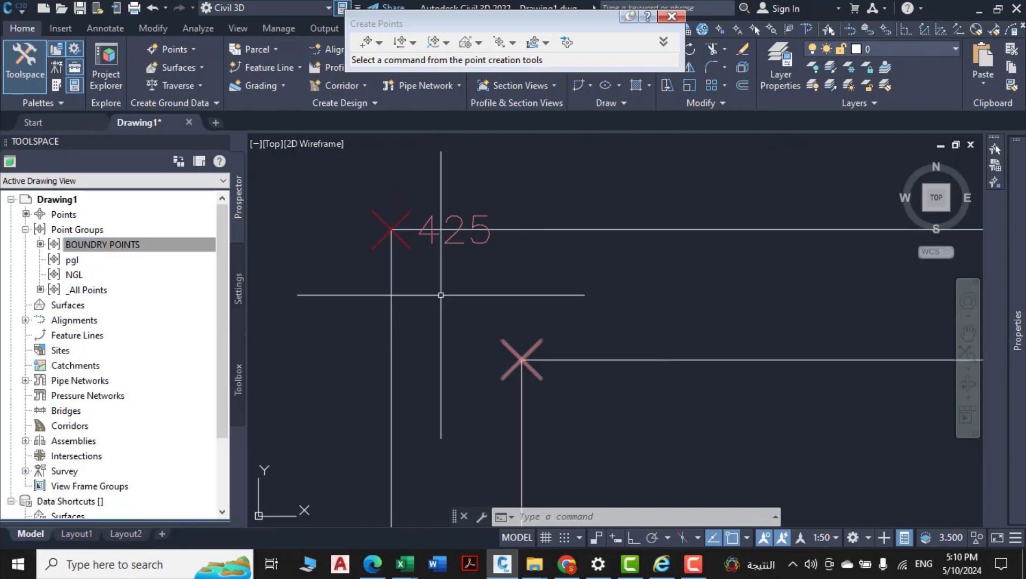
{"action": "left_click", "coordinate": [405, 213]}
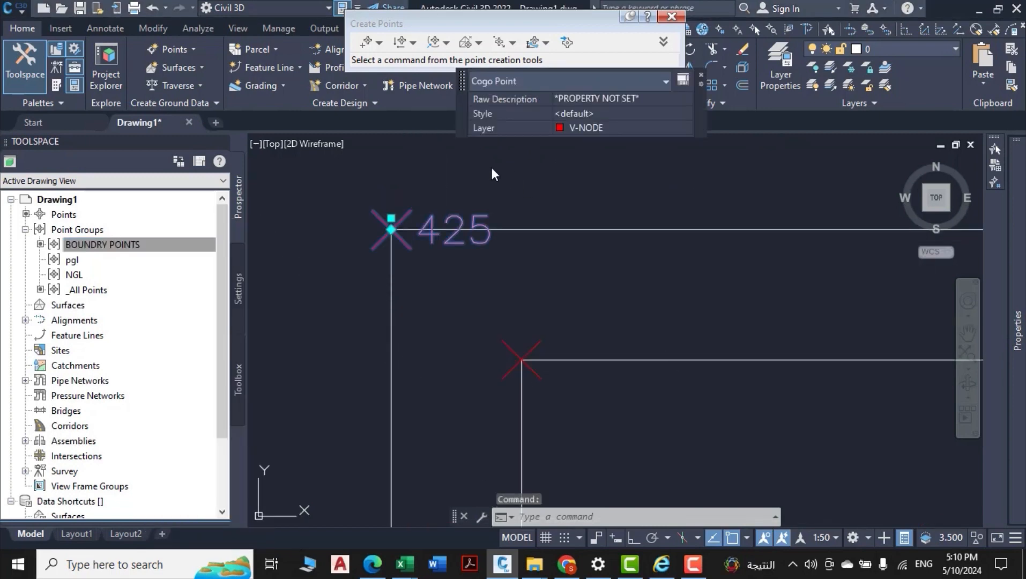
{"action": "right_click", "coordinate": [454, 230]}
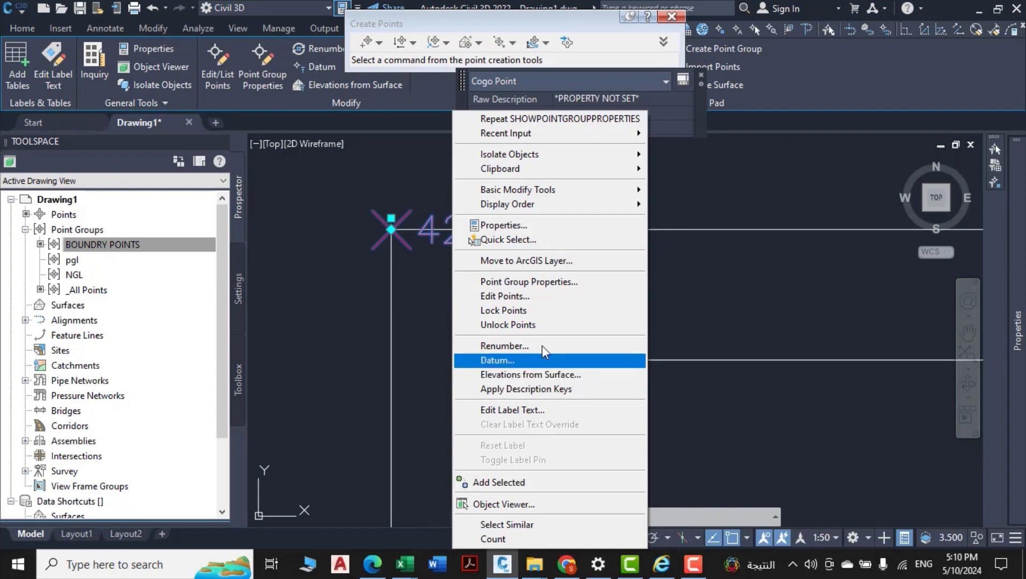
{"action": "key", "text": "Escape"}
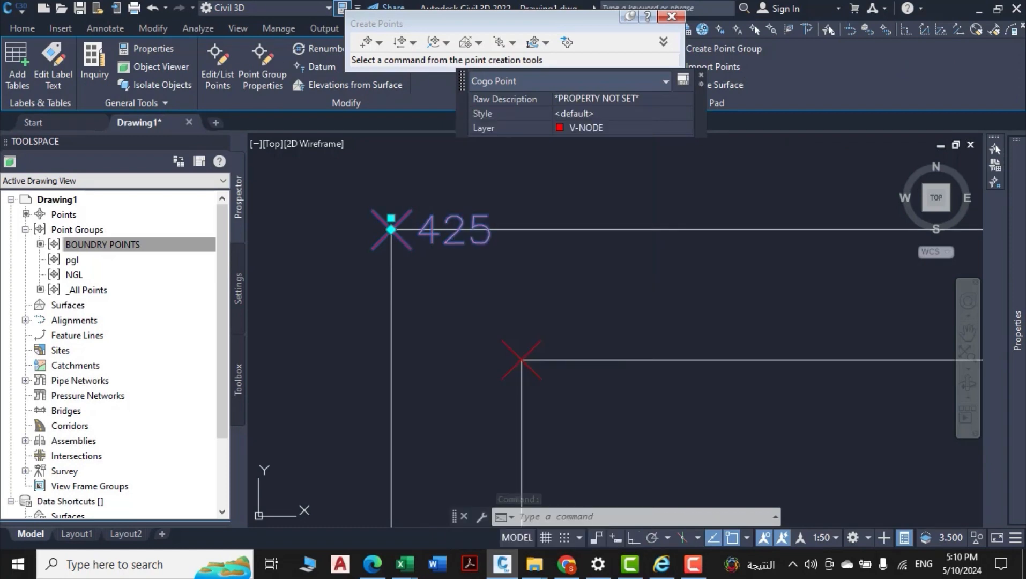
{"action": "key", "text": "Escape"}
{"action": "scroll", "coordinate": [430, 277], "scroll_direction": "down", "scroll_amount": 4}
{"action": "scroll", "coordinate": [600, 343], "scroll_direction": "down", "scroll_amount": 5}
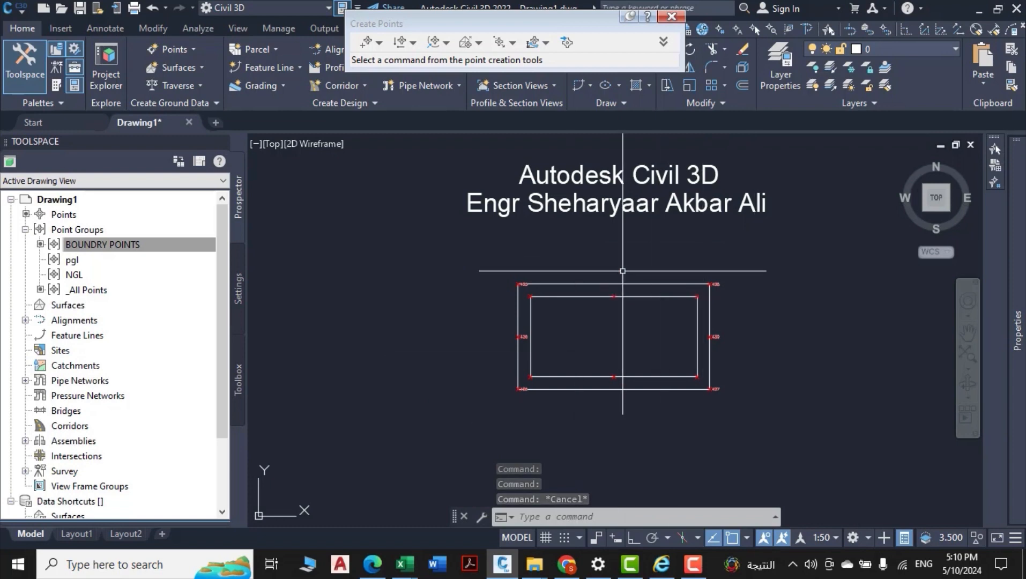
{"action": "scroll", "coordinate": [528, 320], "scroll_direction": "up", "scroll_amount": 4}
{"action": "scroll", "coordinate": [493, 275], "scroll_direction": "down", "scroll_amount": 4}
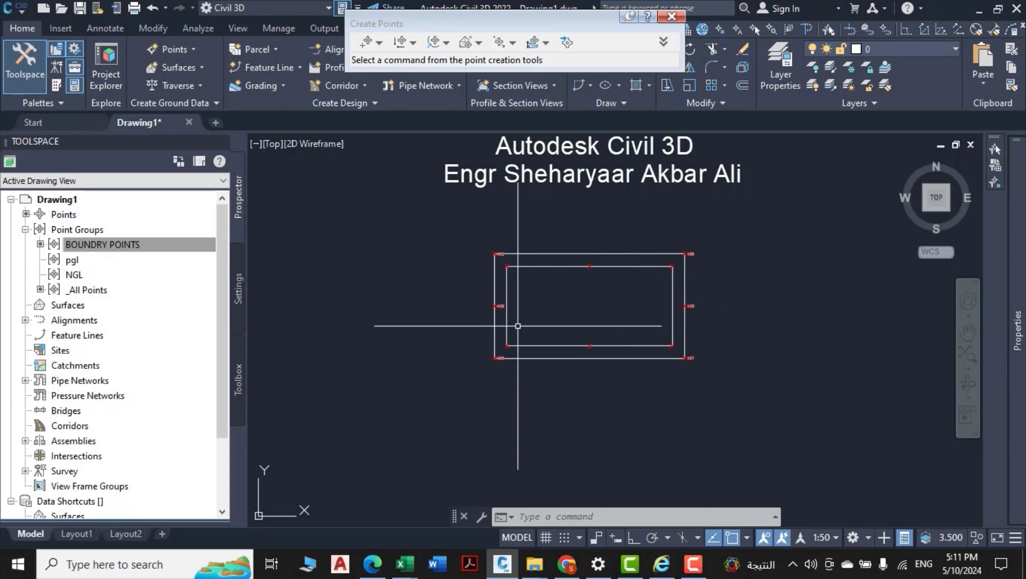
Start a new point group and name it INER BOUNDRY
{"action": "left_click", "coordinate": [129, 247]}
{"action": "right_click", "coordinate": [109, 230]}
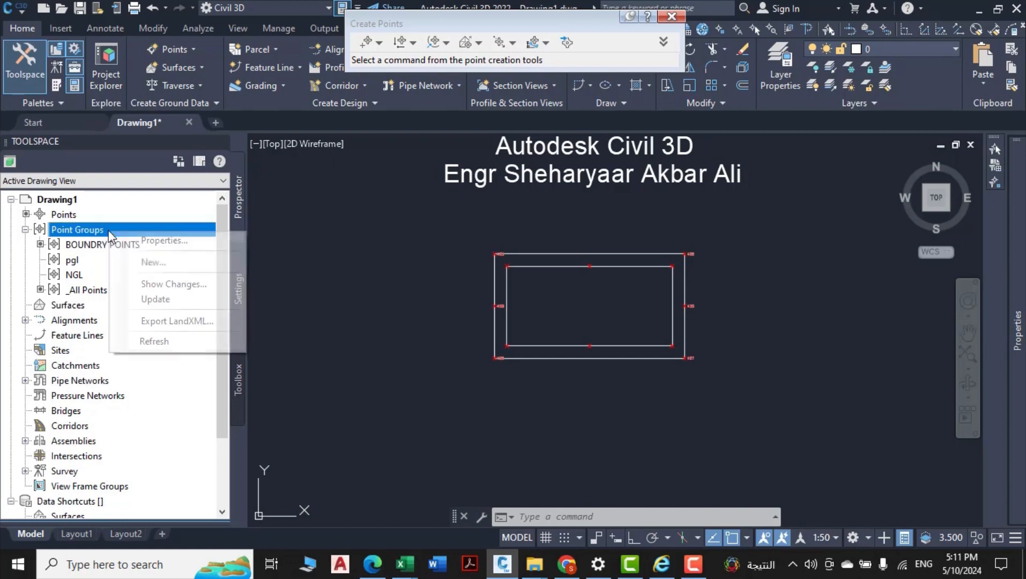
{"action": "left_click", "coordinate": [191, 270]}
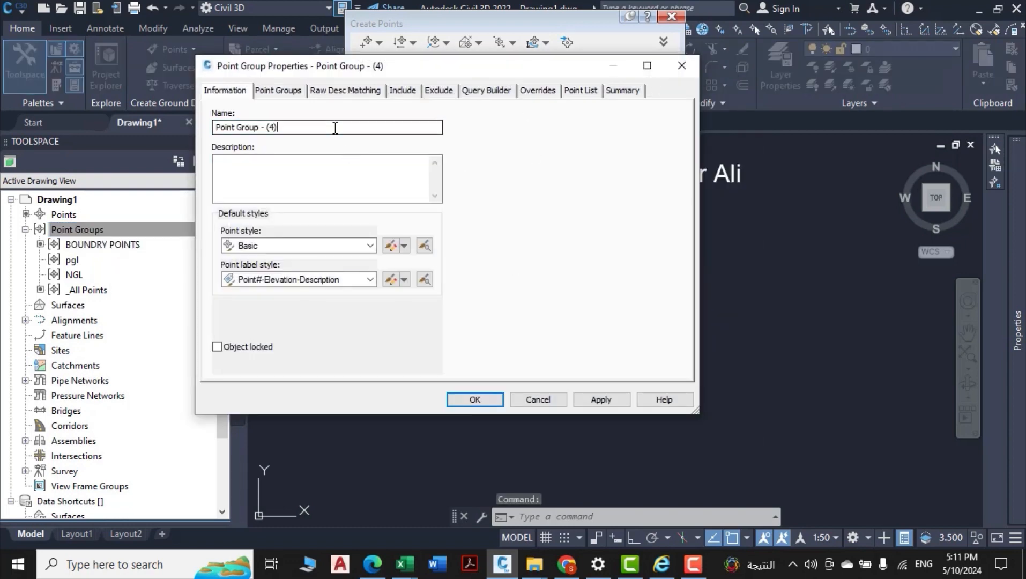
{"action": "left_click_drag", "start_coordinate": [337, 128], "coordinate": [2, 127]}
{"action": "type", "text": "INER BOUNDRY"}
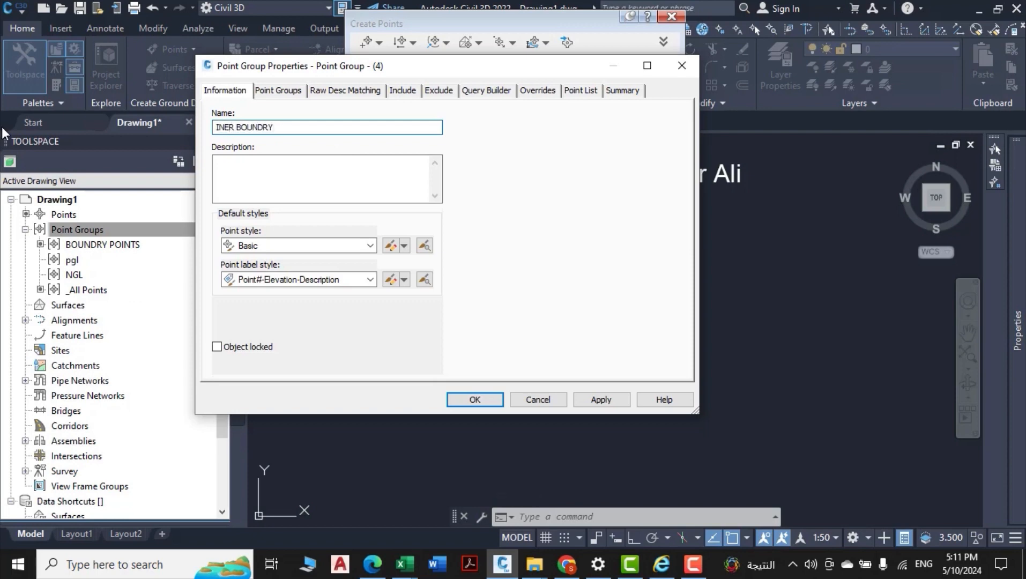
Include the six points on the inner rectangle in the INER BOUNDRY group by number, using a selection set from the drawing, and create the group
{"action": "left_click", "coordinate": [410, 92]}
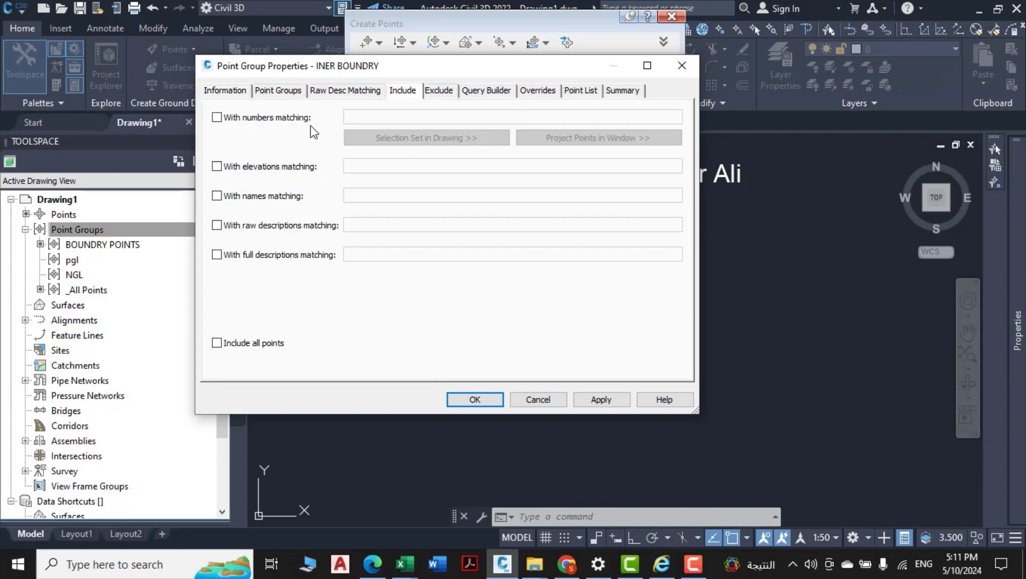
{"action": "left_click", "coordinate": [303, 119]}
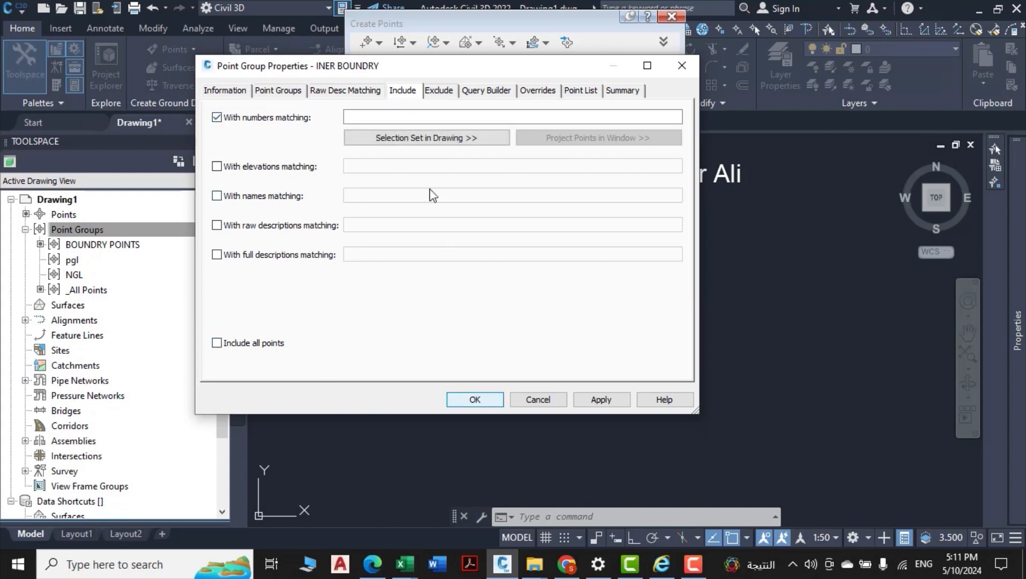
{"action": "left_click", "coordinate": [426, 138]}
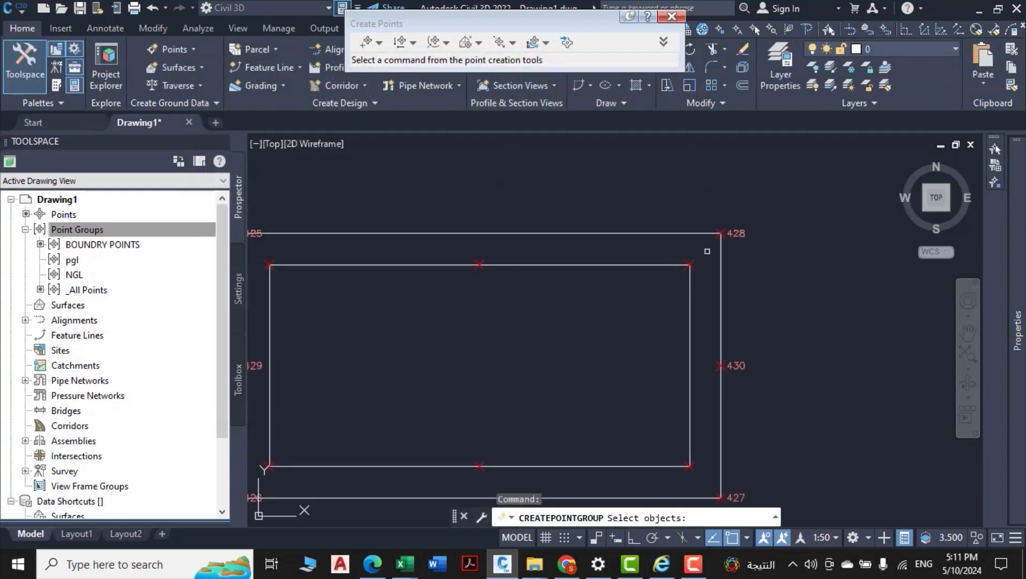
{"action": "left_click", "coordinate": [708, 251]}
{"action": "scroll", "coordinate": [531, 472], "scroll_direction": "down", "scroll_amount": 5}
{"action": "scroll", "coordinate": [482, 445], "scroll_direction": "up", "scroll_amount": 5}
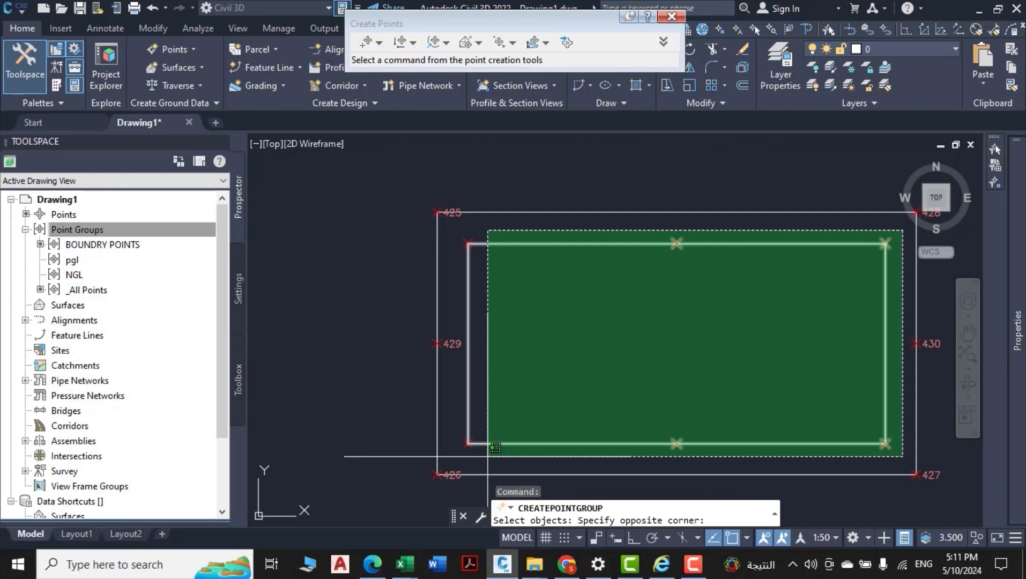
{"action": "left_click", "coordinate": [453, 447]}
{"action": "key", "text": "Return"}
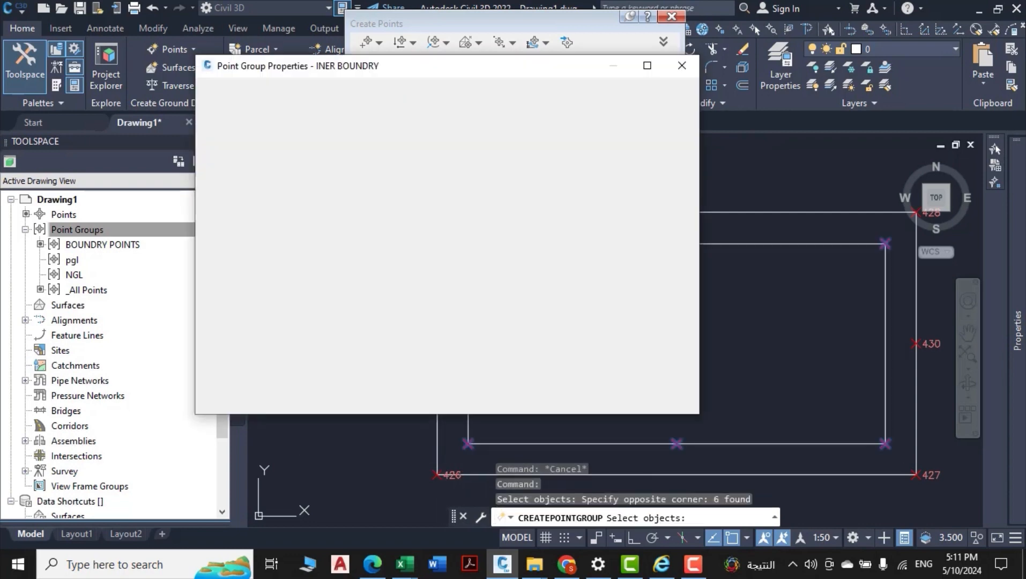
{"action": "left_click", "coordinate": [625, 400]}
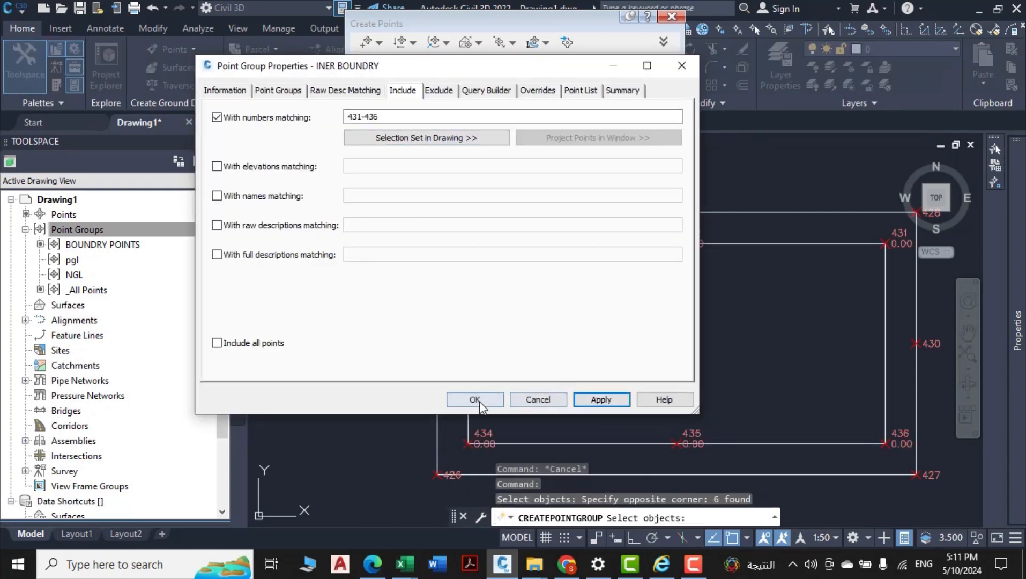
{"action": "left_click", "coordinate": [479, 400]}
Set the point label style of the INER BOUNDRY group to Elevation Only
{"action": "scroll", "coordinate": [460, 229], "scroll_direction": "up", "scroll_amount": 4}
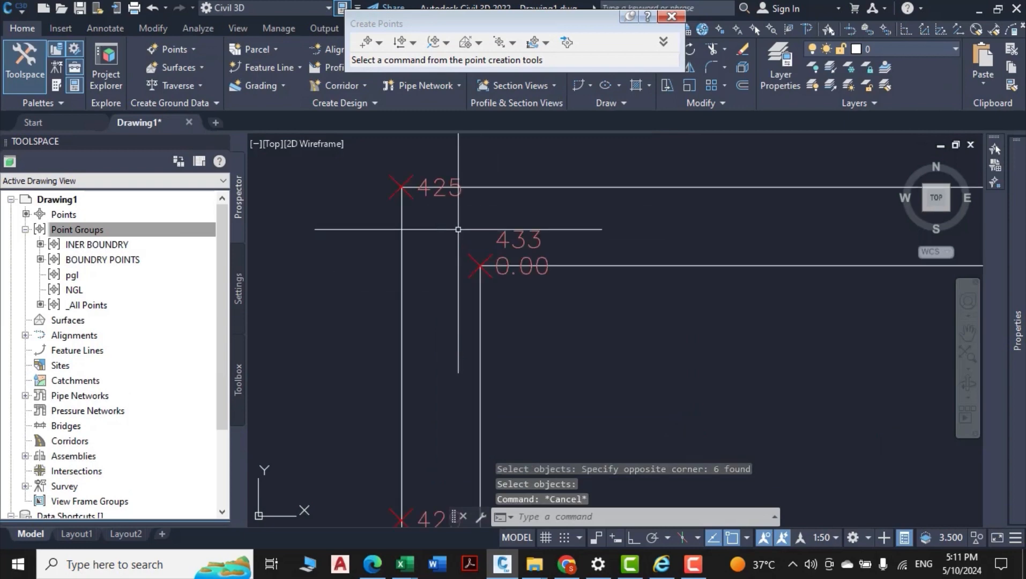
{"action": "left_click", "coordinate": [518, 224]}
{"action": "left_click", "coordinate": [490, 237]}
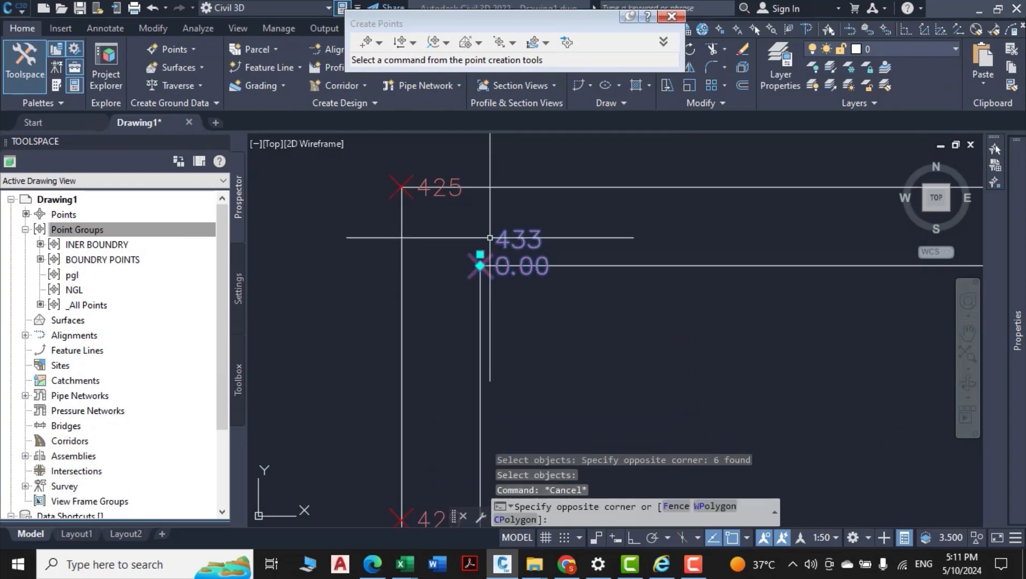
{"action": "right_click", "coordinate": [510, 240]}
{"action": "left_click", "coordinate": [589, 282]}
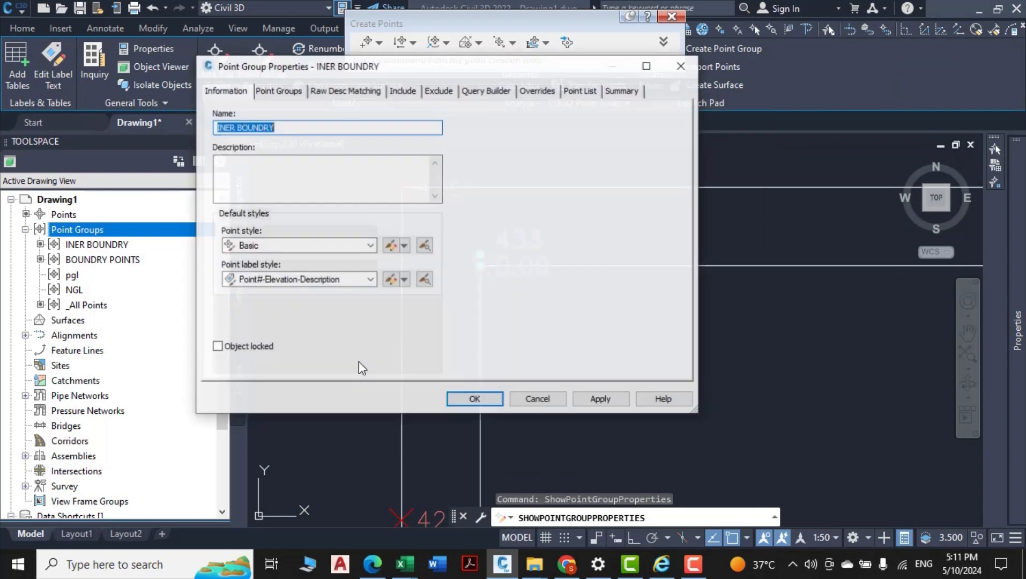
{"action": "left_click", "coordinate": [351, 279]}
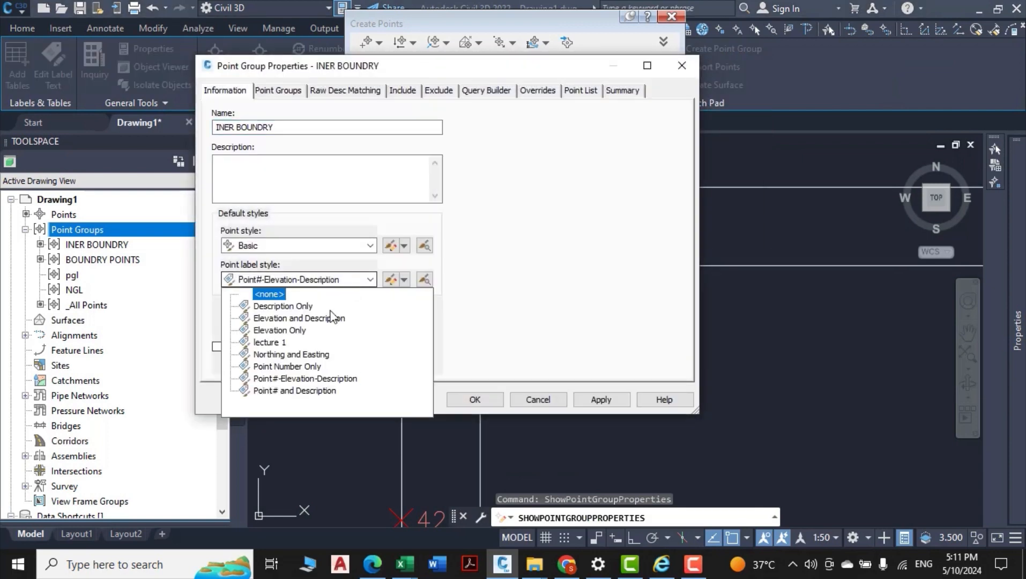
{"action": "left_click", "coordinate": [283, 330]}
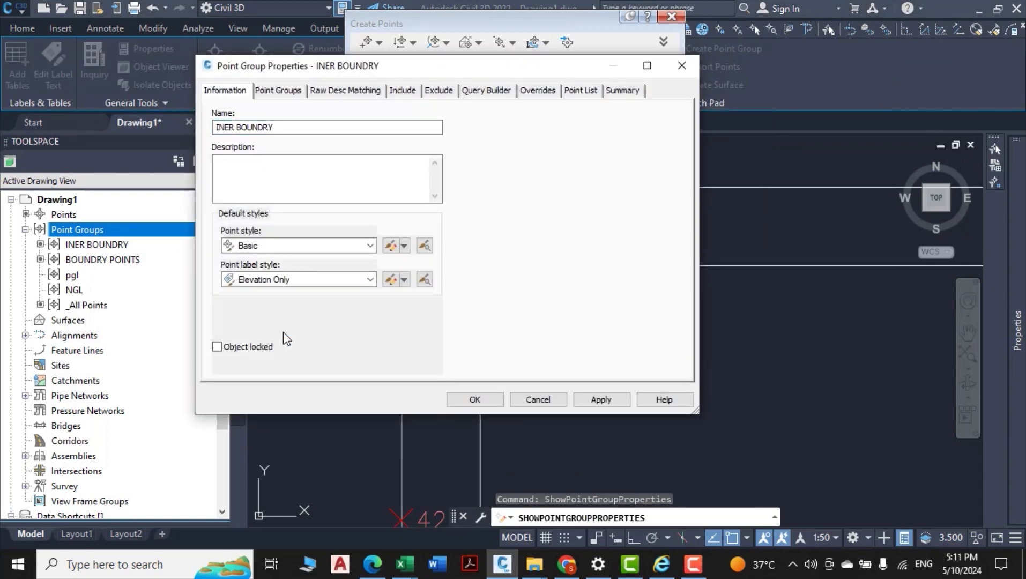
{"action": "left_click", "coordinate": [601, 399]}
{"action": "left_click", "coordinate": [475, 400]}
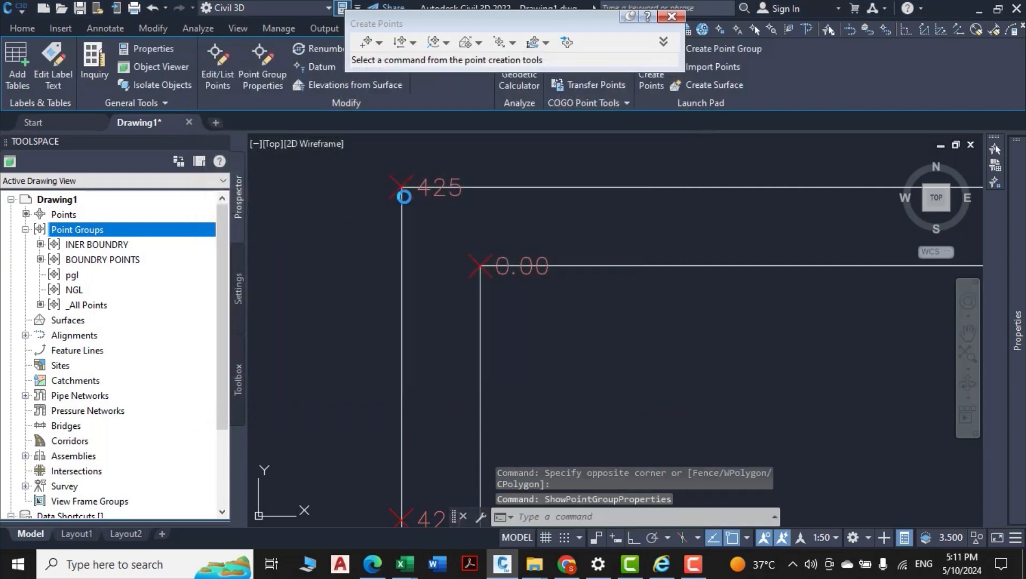
Set both the point style and the point label style of the BOUNDRY POINTS group to <none>
{"action": "left_click", "coordinate": [388, 171]}
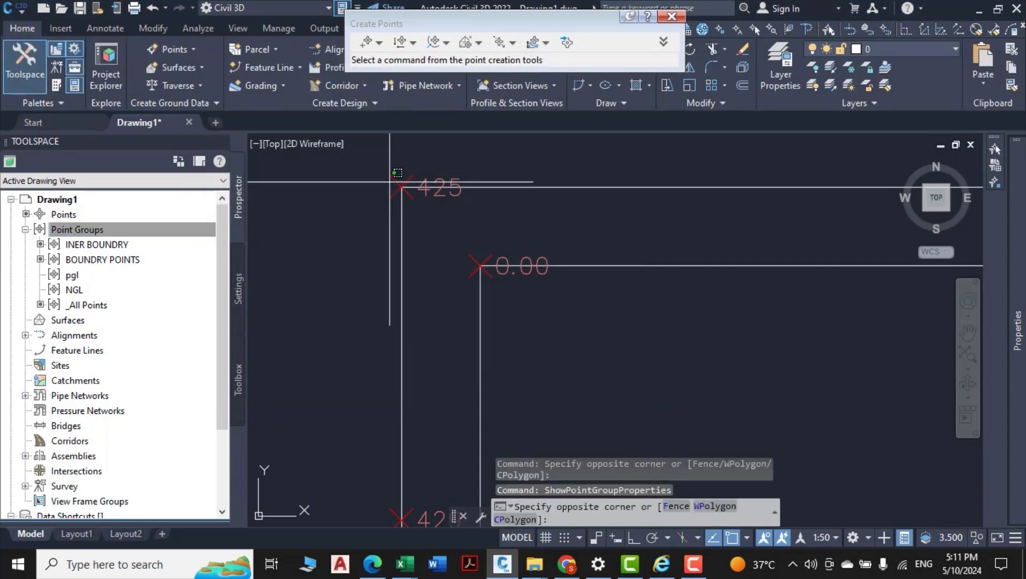
{"action": "right_click", "coordinate": [424, 273]}
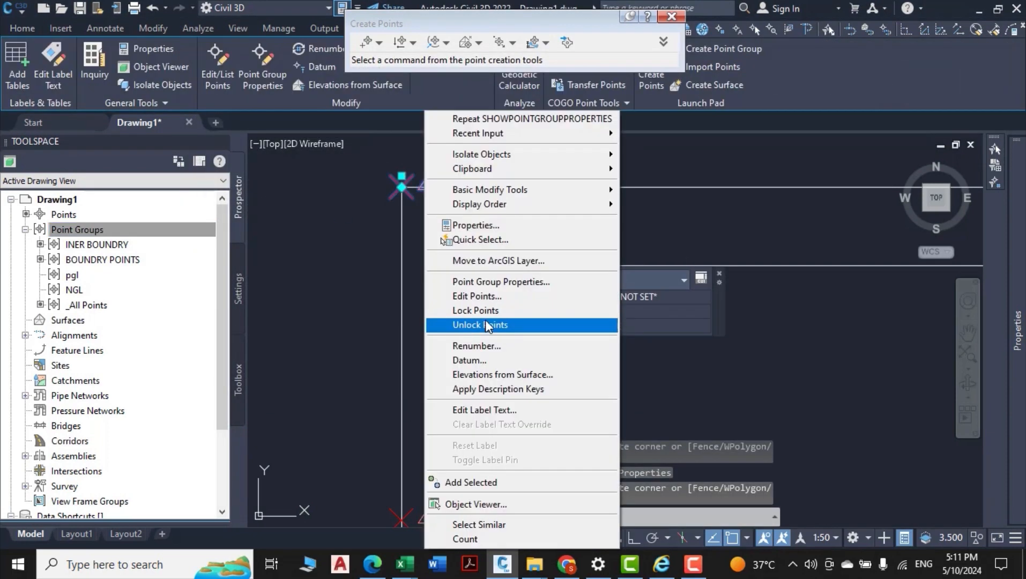
{"action": "left_click", "coordinate": [498, 282]}
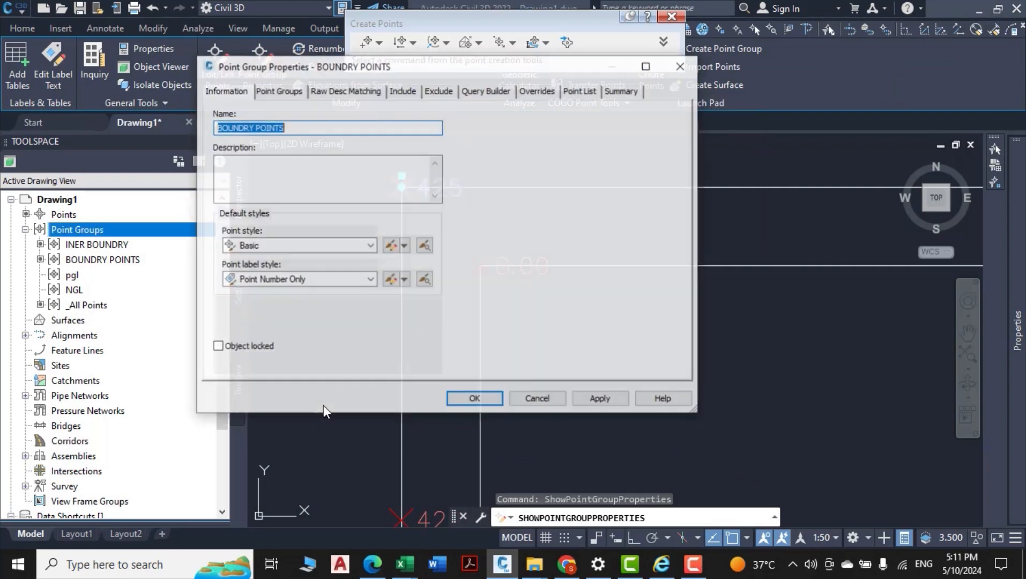
{"action": "left_click", "coordinate": [302, 251]}
{"action": "left_click", "coordinate": [322, 279]}
{"action": "scroll", "coordinate": [327, 285], "scroll_direction": "up", "scroll_amount": 5}
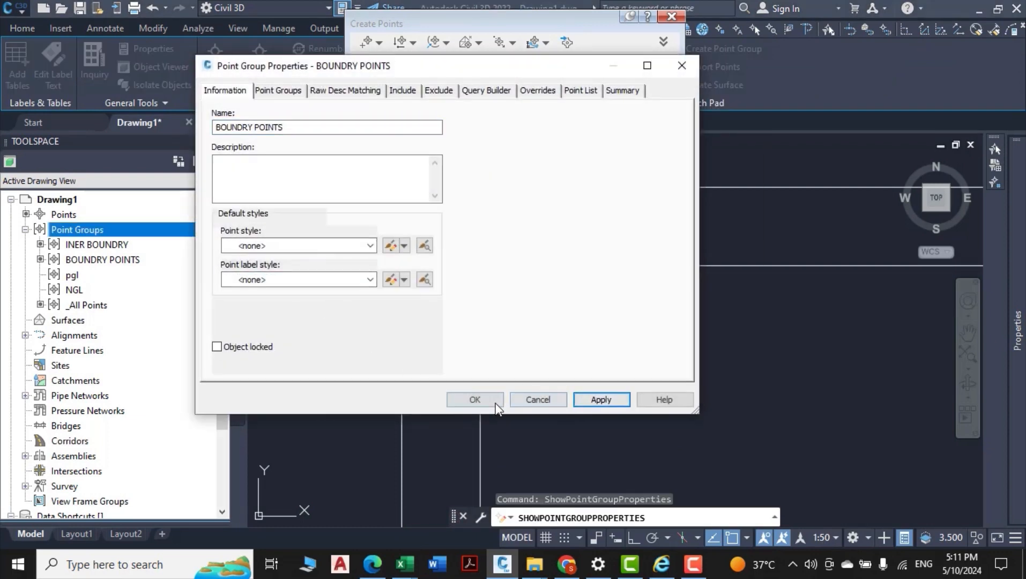
{"action": "left_click", "coordinate": [474, 399]}
{"action": "scroll", "coordinate": [530, 323], "scroll_direction": "down", "scroll_amount": 5}
{"action": "middle_click_drag", "start_coordinate": [560, 367], "coordinate": [481, 326]}
{"action": "key", "text": "Escape"}
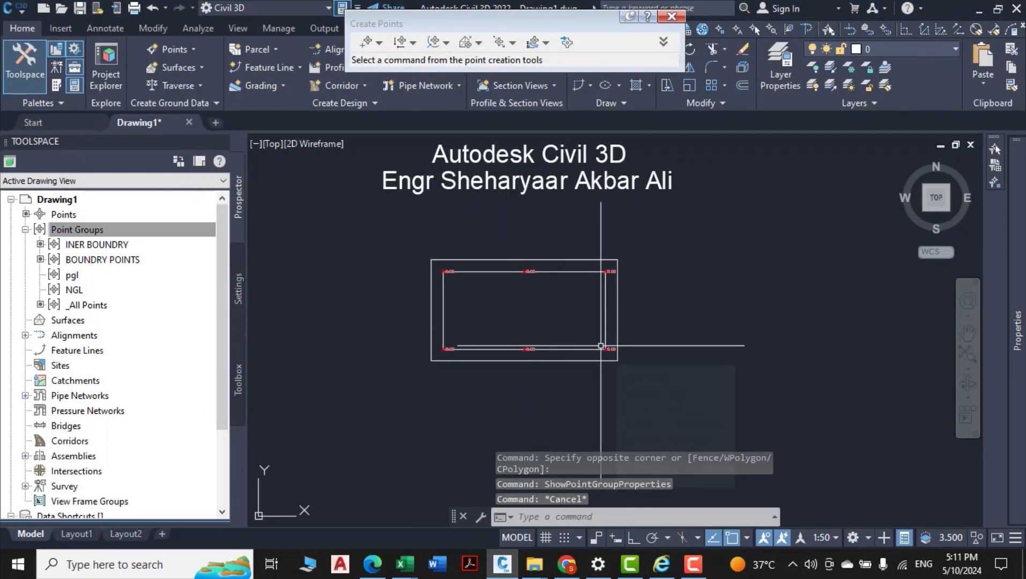
{"action": "scroll", "coordinate": [566, 291], "scroll_direction": "up", "scroll_amount": 2}
{"action": "scroll", "coordinate": [566, 291], "scroll_direction": "down", "scroll_amount": 1}
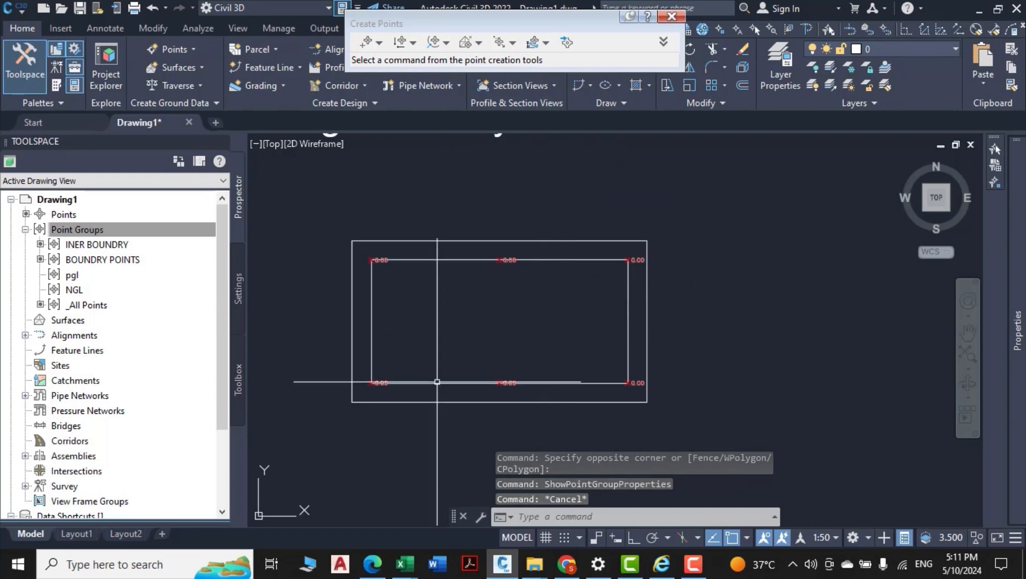
{"action": "middle_click_drag", "start_coordinate": [444, 349], "coordinate": [465, 352]}
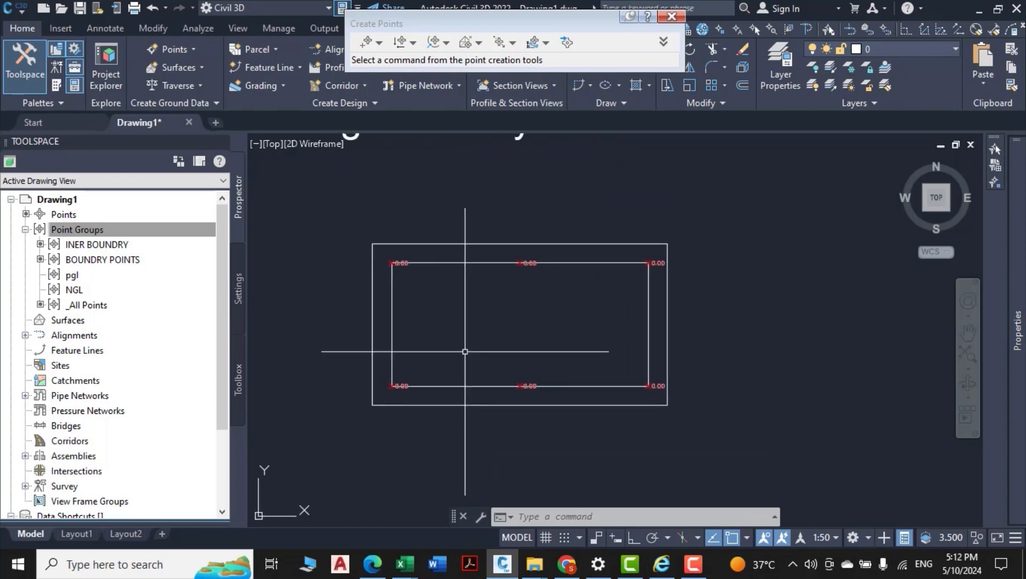
{"action": "scroll", "coordinate": [465, 352], "scroll_direction": "up", "scroll_amount": 2}
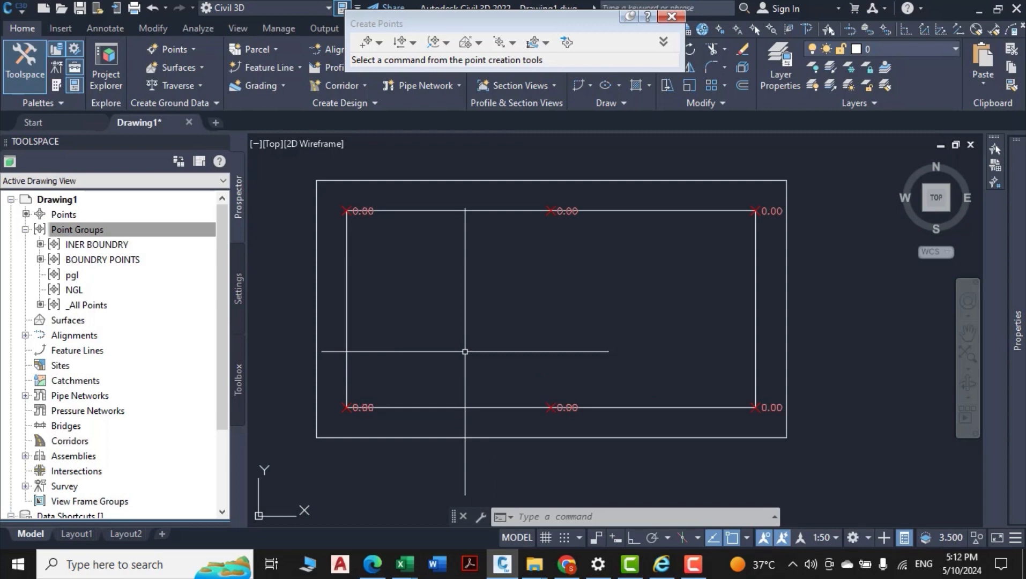
{"action": "scroll", "coordinate": [561, 359], "scroll_direction": "down", "scroll_amount": 2}
{"action": "middle_click_drag", "start_coordinate": [561, 360], "coordinate": [533, 441]}
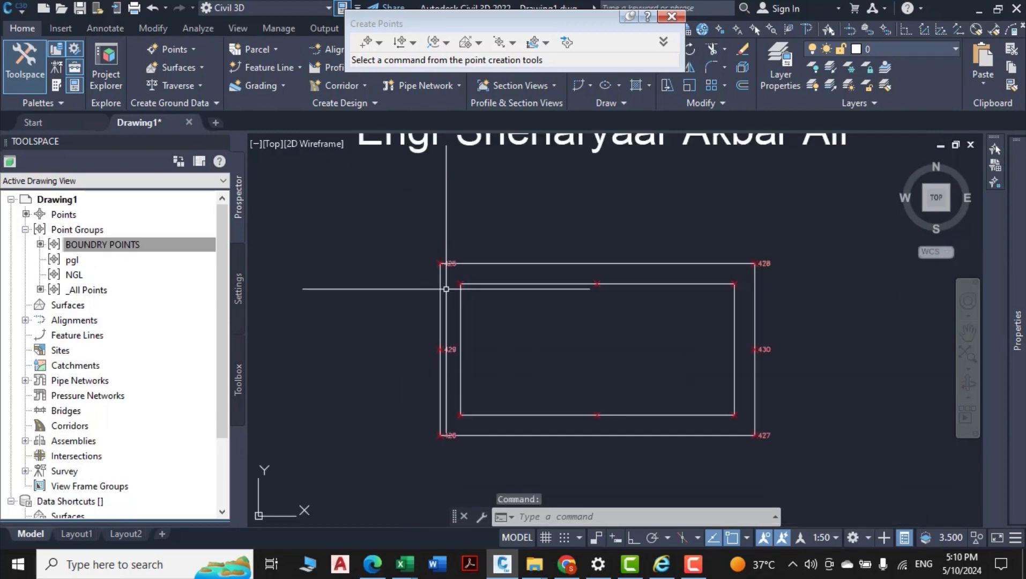
{"action": "scroll", "coordinate": [446, 289], "scroll_direction": "down", "scroll_amount": 2}
{"action": "scroll", "coordinate": [729, 400], "scroll_direction": "up", "scroll_amount": 2}
{"action": "scroll", "coordinate": [732, 400], "scroll_direction": "down", "scroll_amount": 2}
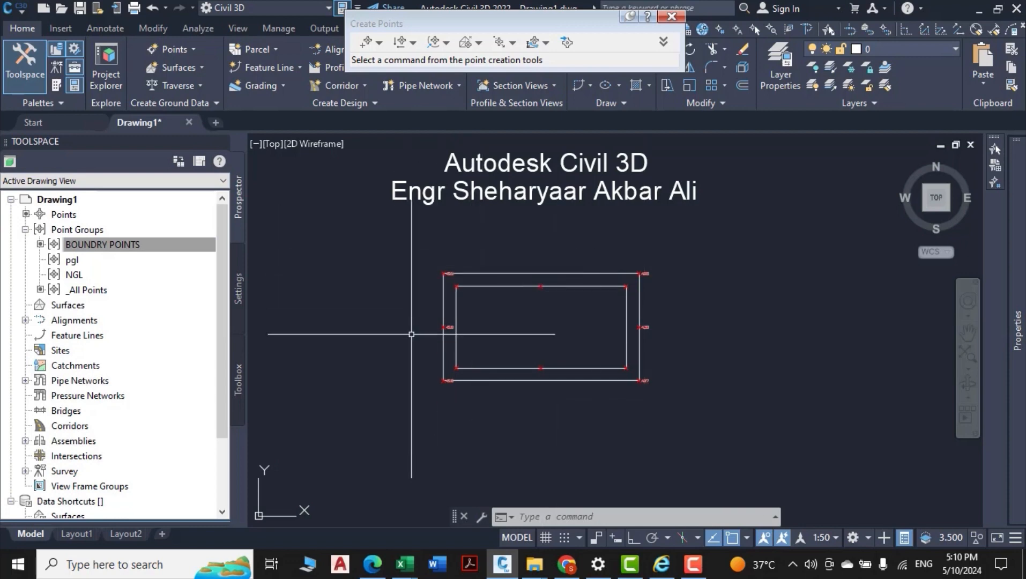
{"action": "mouse_move", "coordinate": [1017, 330]}
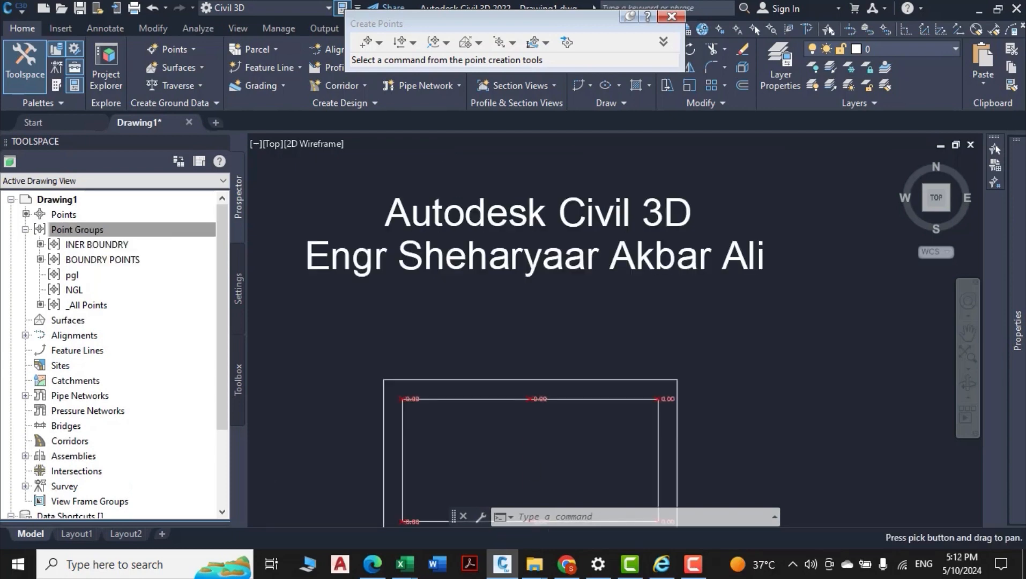
{"action": "scroll", "coordinate": [435, 364], "scroll_direction": "down", "scroll_amount": 2}
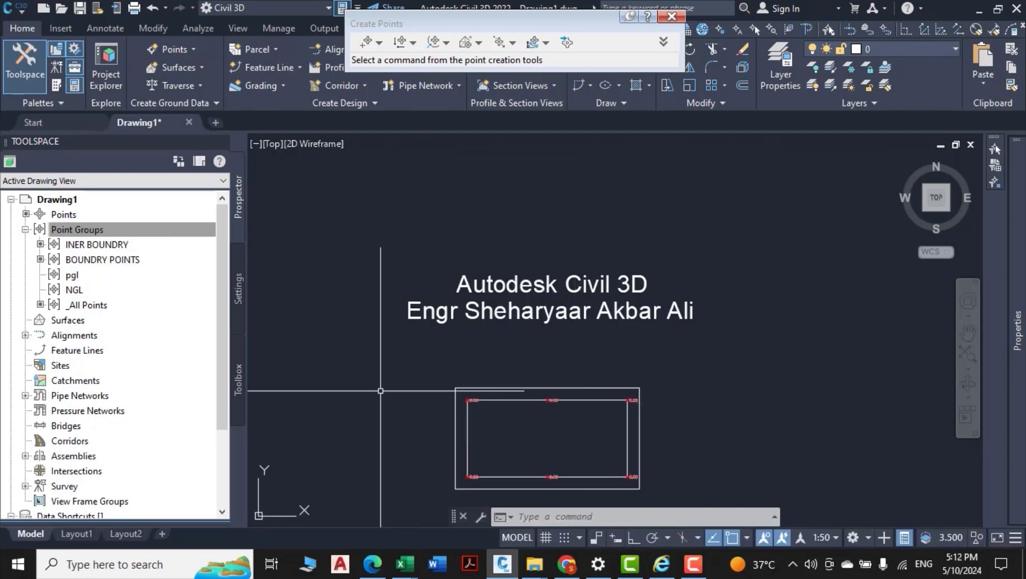